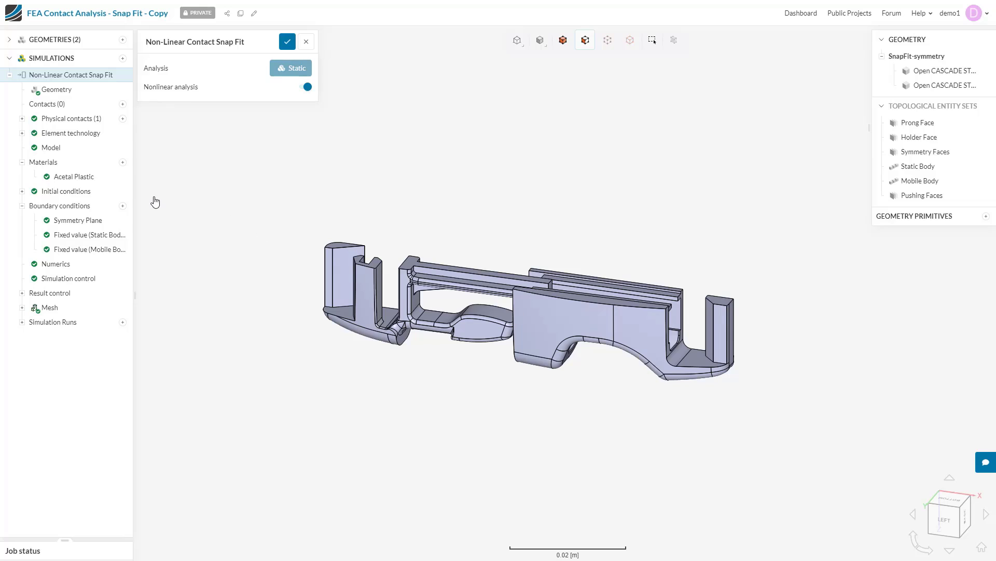
Add a Bolt preload boundary condition and set its force to 15 N.
{"action": "left_click", "coordinate": [123, 206]}
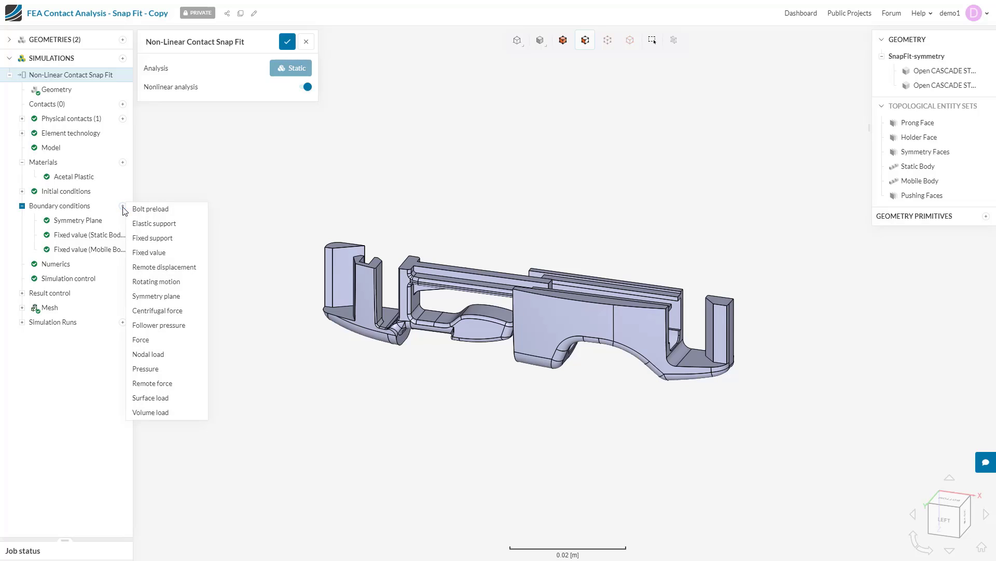
{"action": "left_click", "coordinate": [171, 210]}
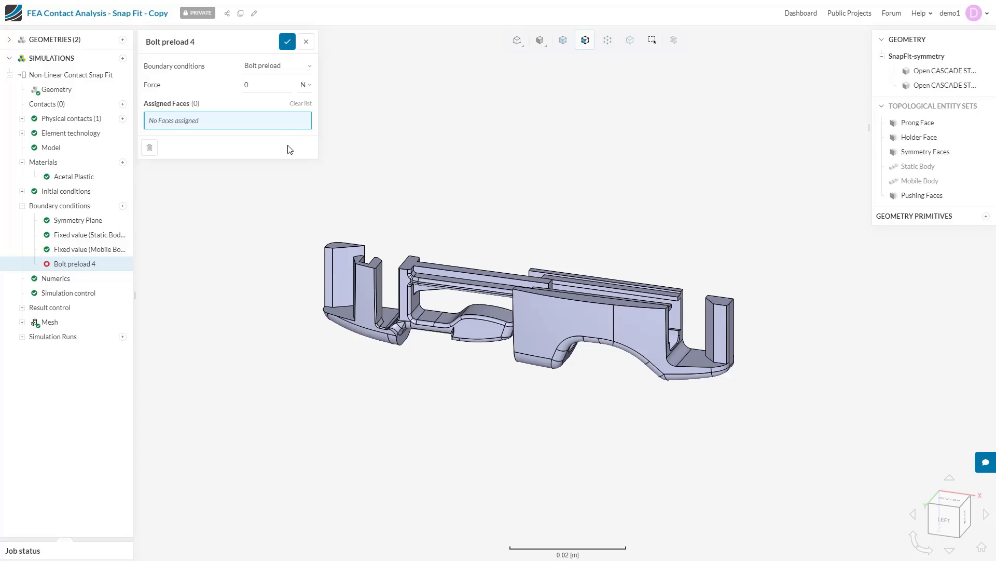
{"action": "left_click", "coordinate": [269, 84]}
{"action": "type", "text": "15"}
Delete Bolt preload 4 and add an Elastic support boundary condition.
{"action": "right_click", "coordinate": [104, 268]}
{"action": "left_click", "coordinate": [115, 286]}
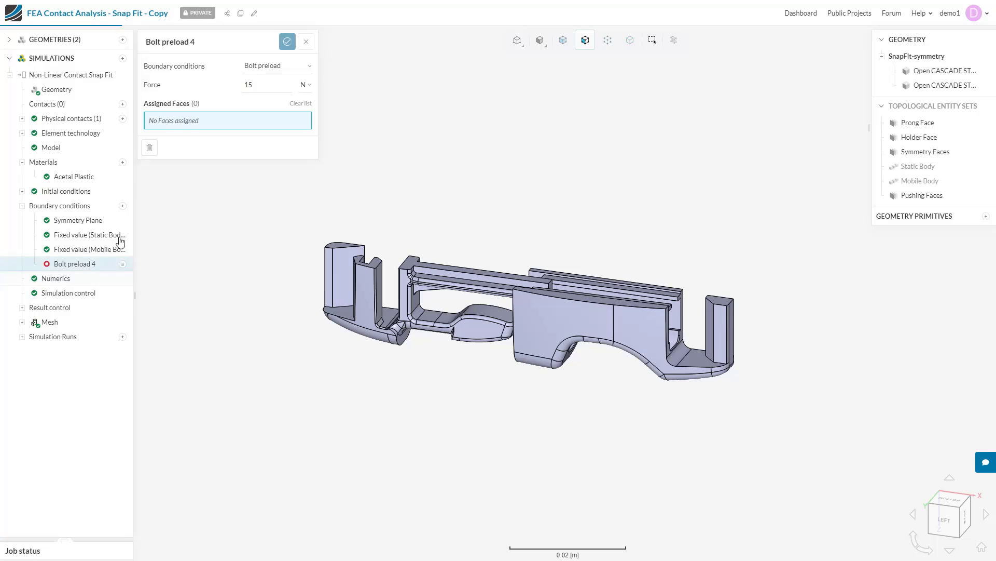
{"action": "left_click", "coordinate": [123, 206]}
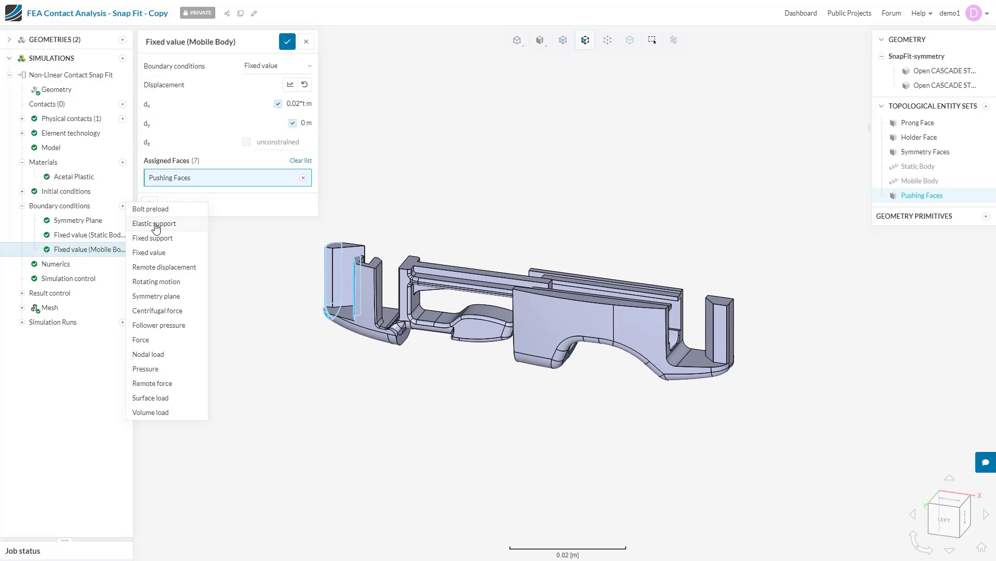
{"action": "left_click", "coordinate": [155, 224]}
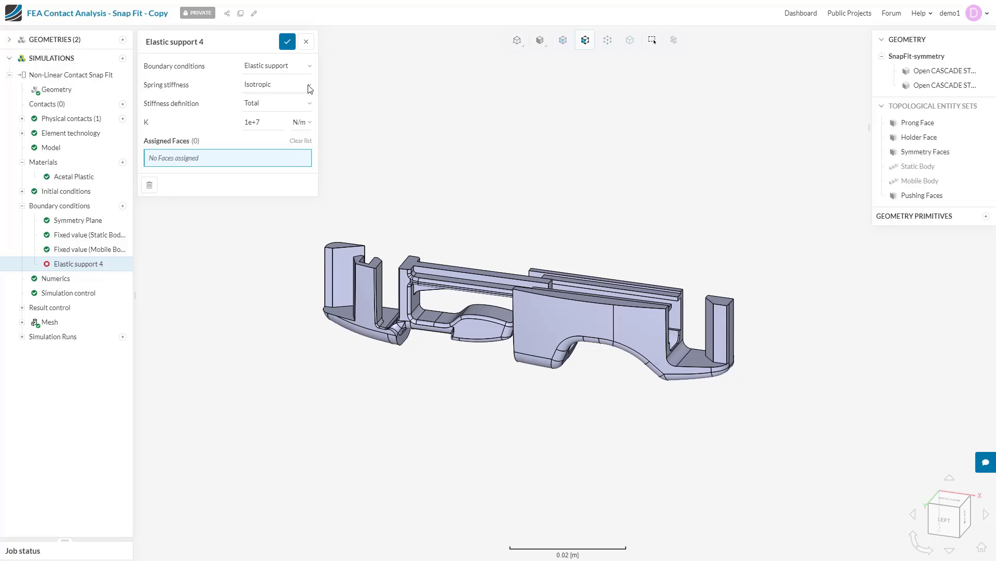
Try orthotropic spring stiffness with x, y, z values, then revert to isotropic.
{"action": "left_click", "coordinate": [310, 88]}
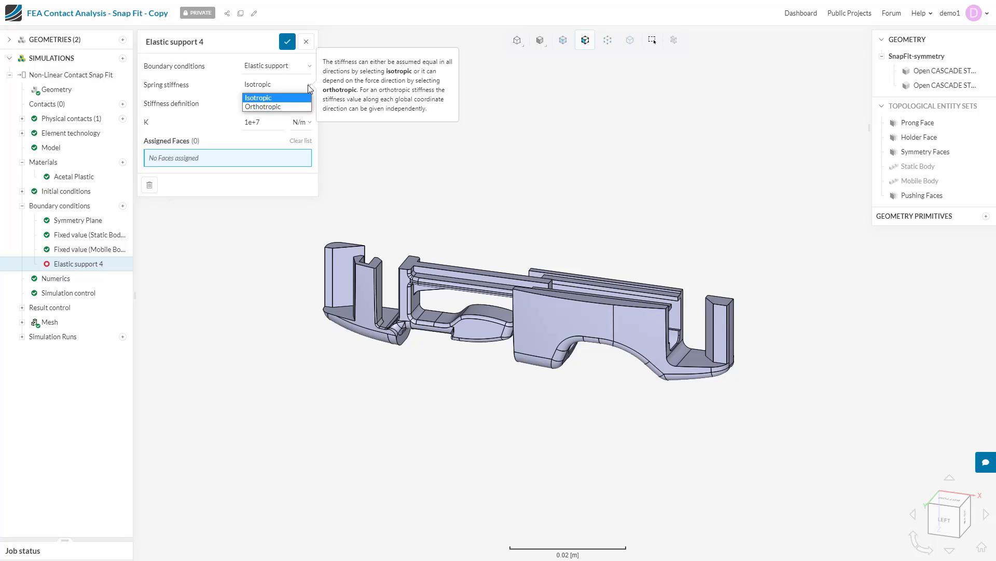
{"action": "left_click", "coordinate": [299, 106]}
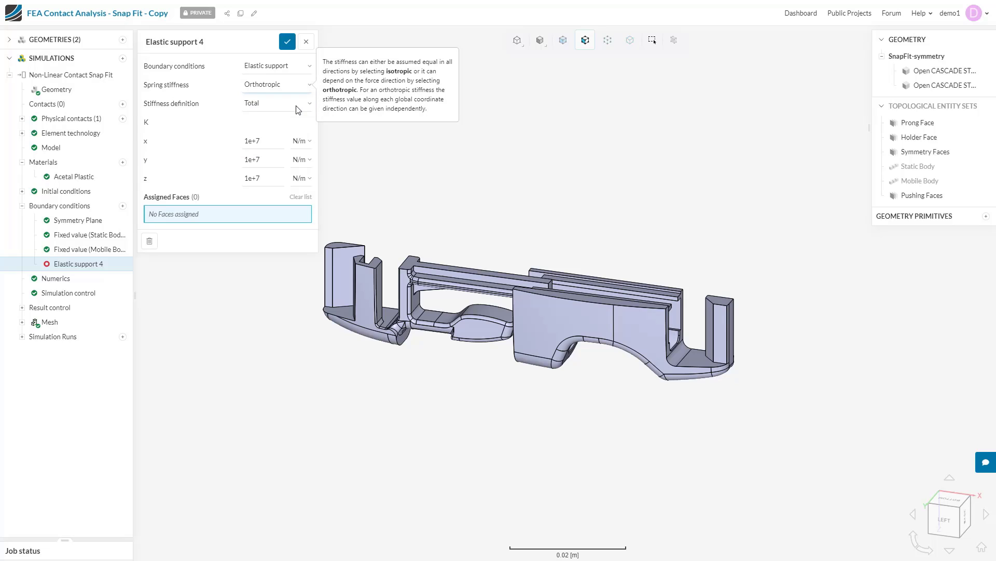
{"action": "left_click", "coordinate": [271, 140]}
{"action": "left_click", "coordinate": [267, 159]}
{"action": "left_click", "coordinate": [267, 177]}
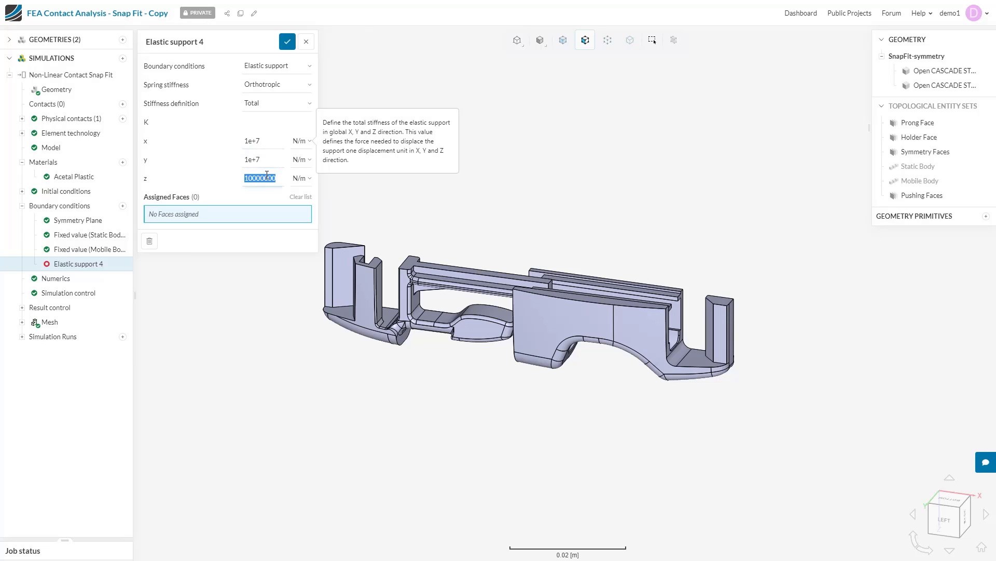
{"action": "left_click", "coordinate": [282, 87]}
{"action": "left_click", "coordinate": [259, 98]}
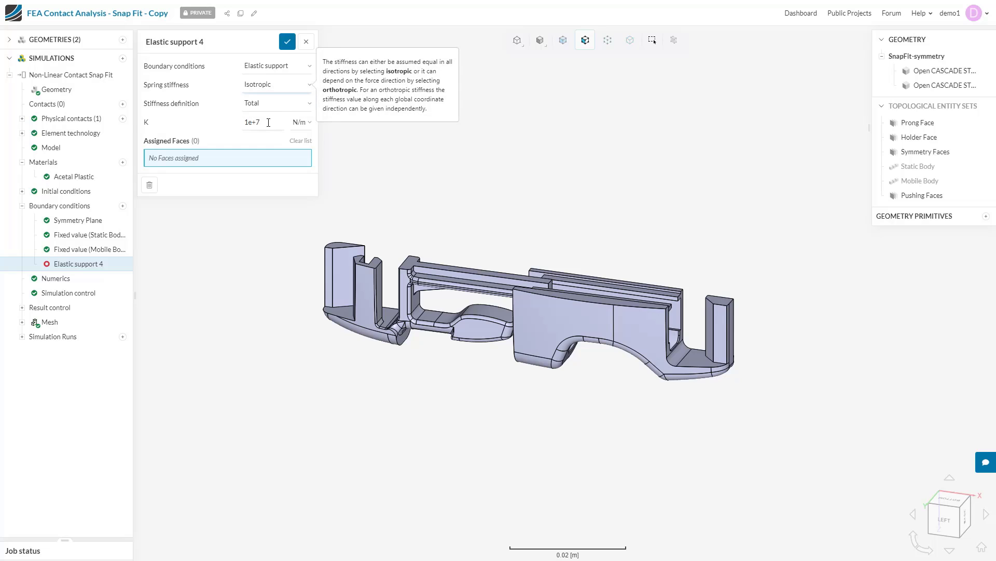
{"action": "left_click", "coordinate": [268, 123]}
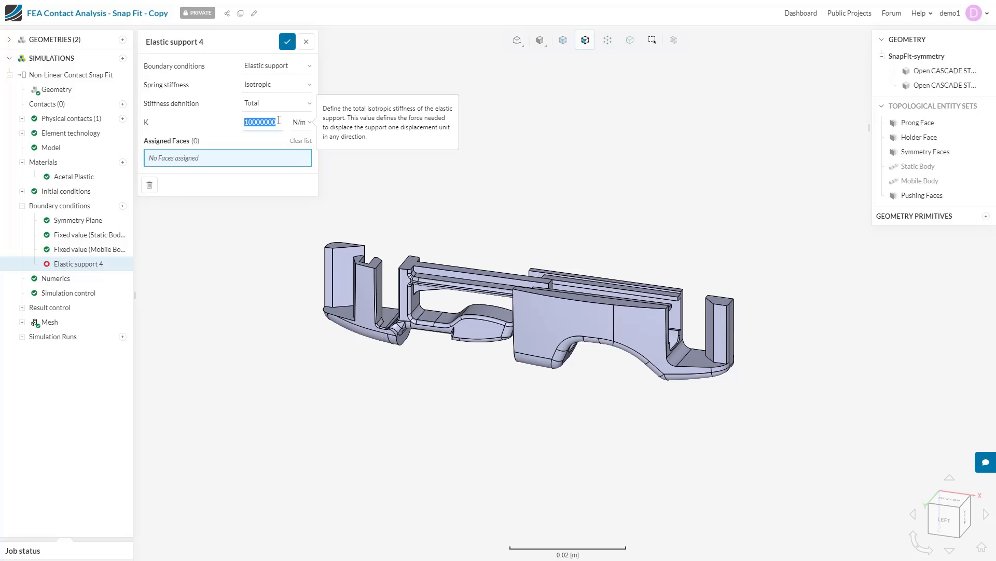
Try distributed stiffness, then restore Total with K of 1e+7 N/m.
{"action": "left_click", "coordinate": [279, 105]}
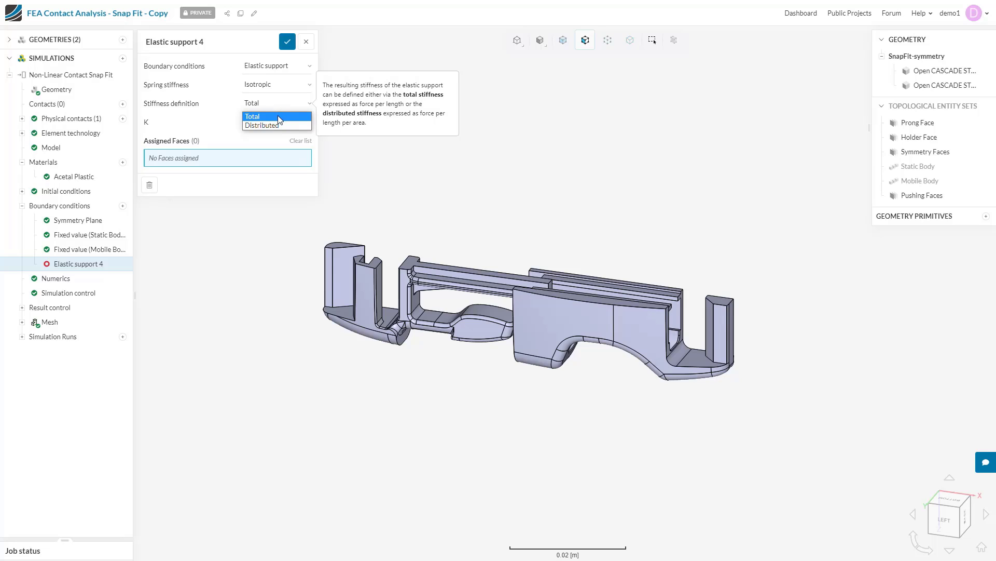
{"action": "left_click", "coordinate": [274, 125]}
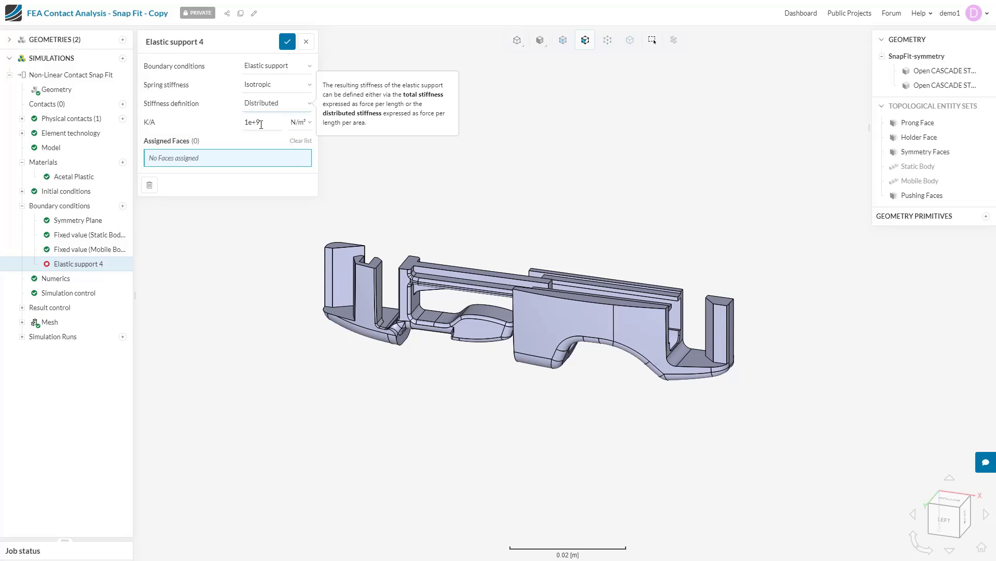
{"action": "left_click", "coordinate": [267, 105]}
{"action": "left_click", "coordinate": [262, 115]}
{"action": "double_click", "coordinate": [266, 124]}
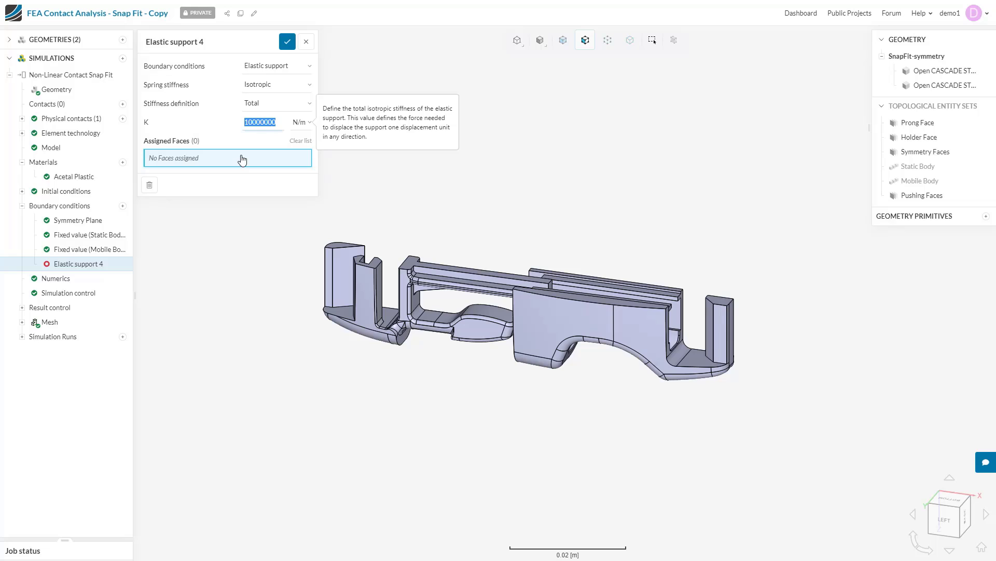
Add Fixed support 5, leaving it with no faces, volumes, edges or nodes assigned.
{"action": "left_click", "coordinate": [122, 206]}
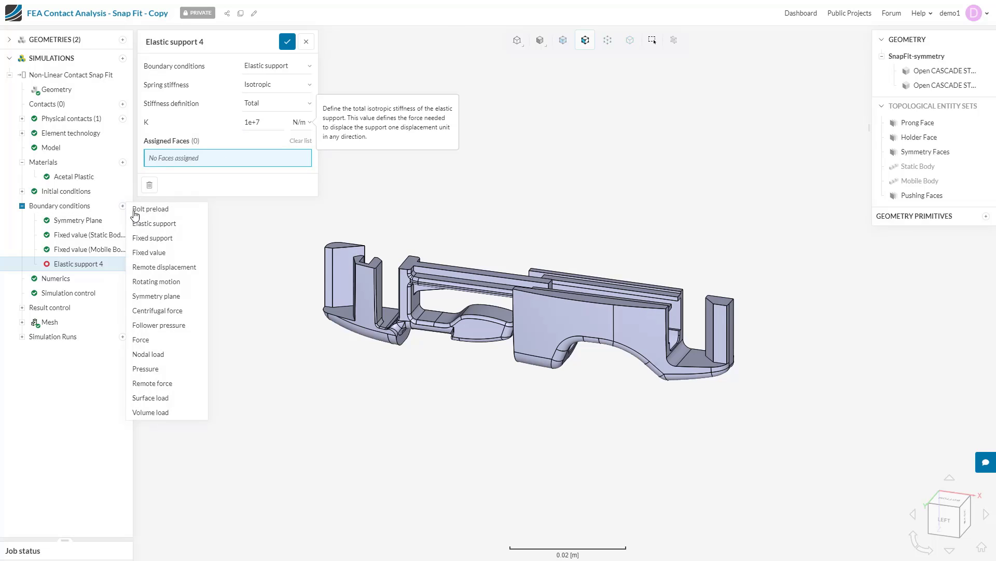
{"action": "left_click", "coordinate": [150, 240]}
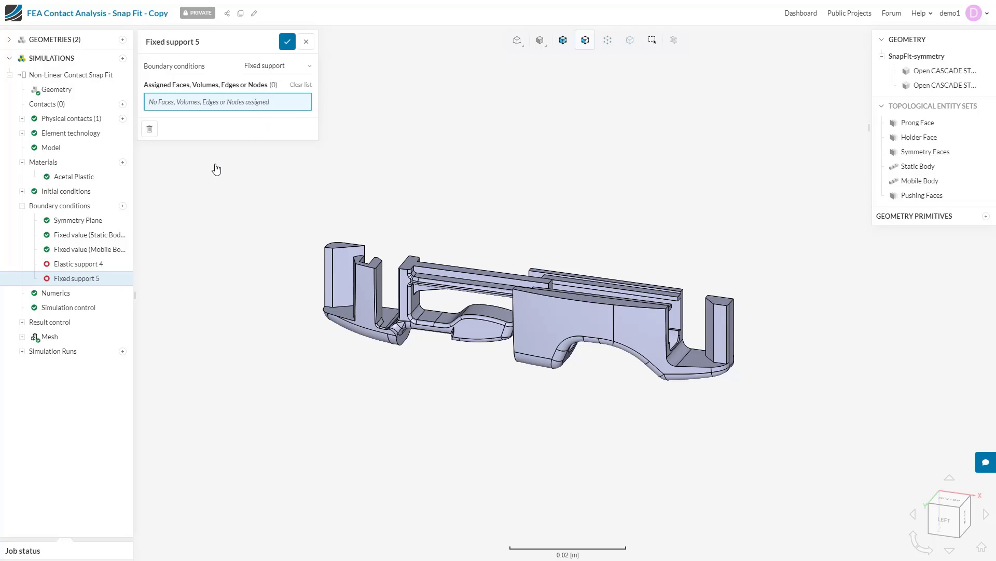
{"action": "left_click", "coordinate": [122, 206]}
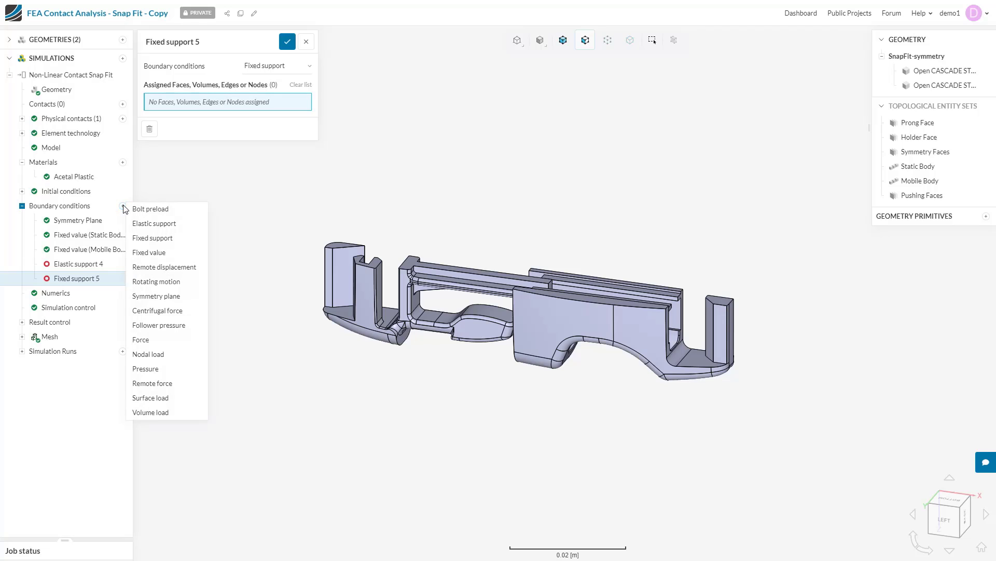
Add Fixed value 6, toggling the x-displacement constraint off and back on.
{"action": "left_click", "coordinate": [167, 253]}
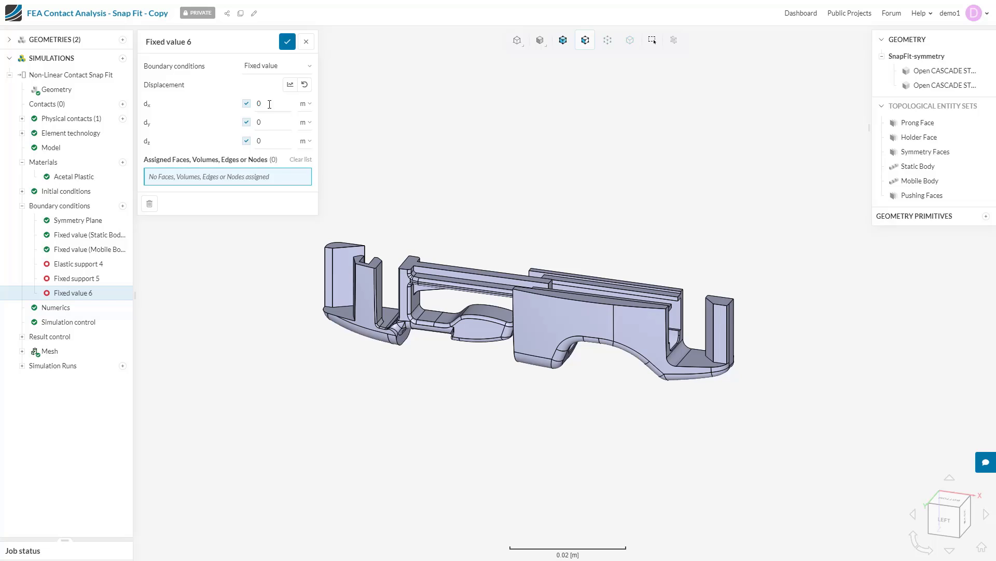
{"action": "left_click", "coordinate": [248, 105]}
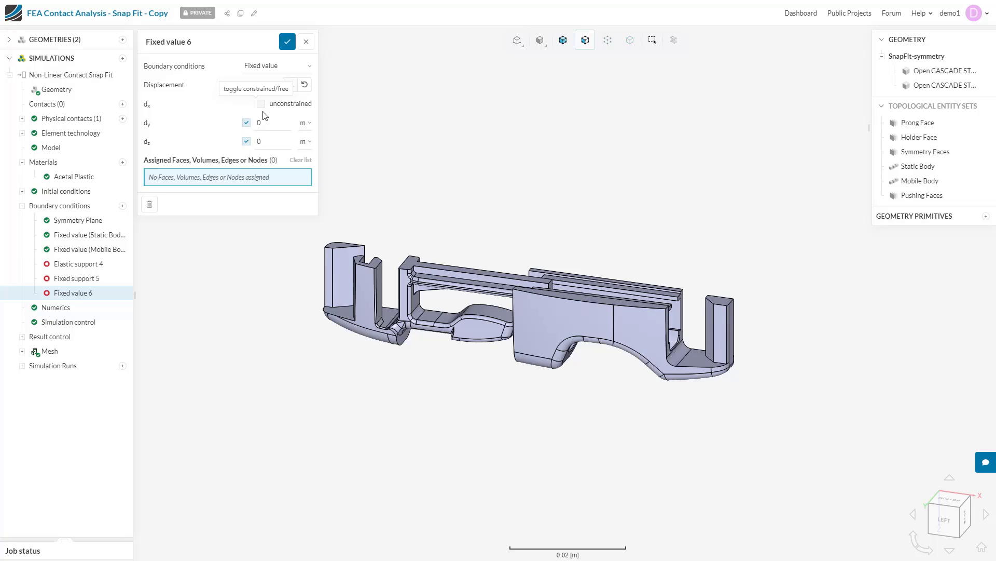
{"action": "left_click", "coordinate": [261, 104]}
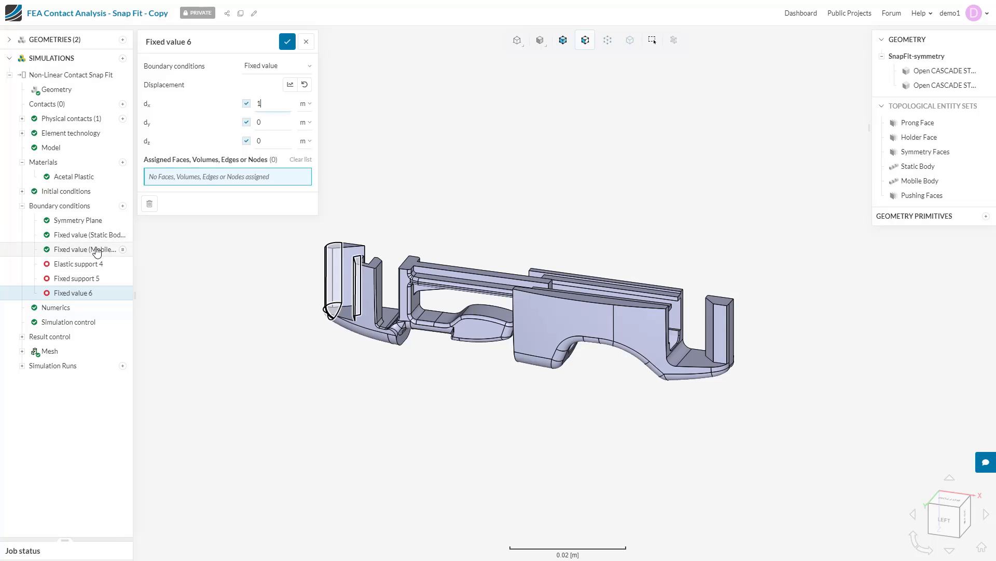
Inspect the Symmetry Plane condition and its symmetry faces on the model.
{"action": "left_click", "coordinate": [88, 220]}
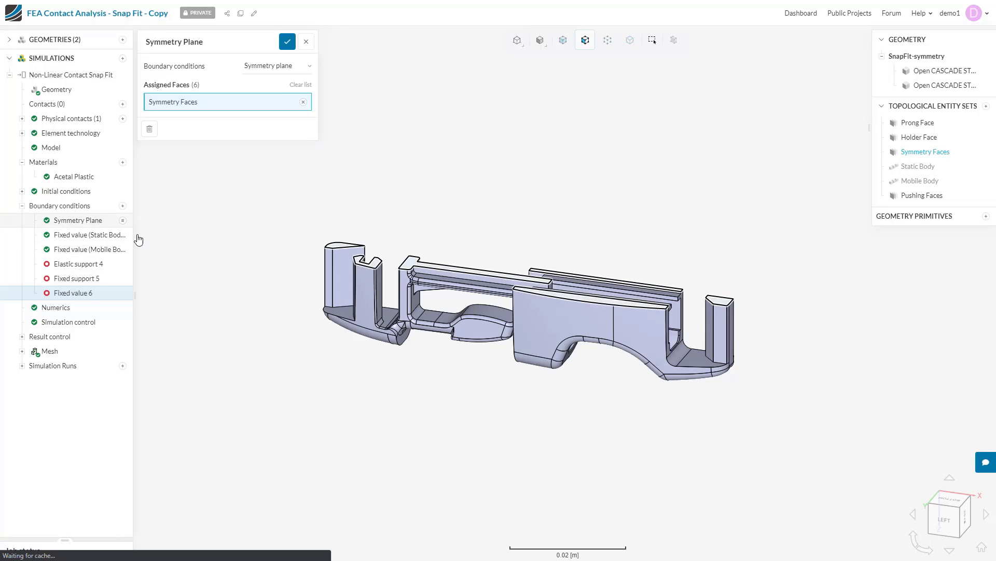
{"action": "scroll", "coordinate": [560, 291], "scroll_direction": "up", "scroll_amount": 3}
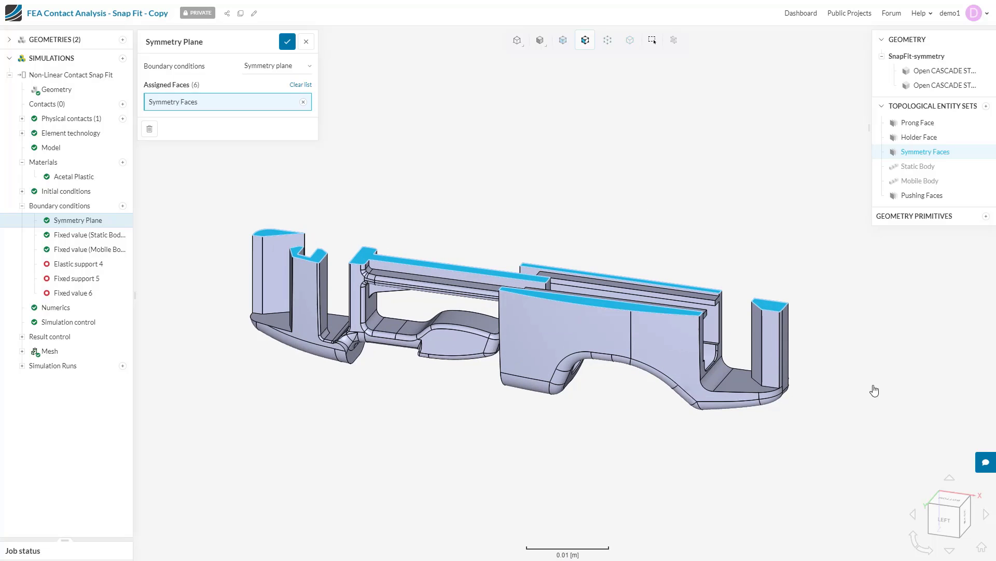
{"action": "left_click_drag", "start_coordinate": [622, 419], "coordinate": [687, 452]}
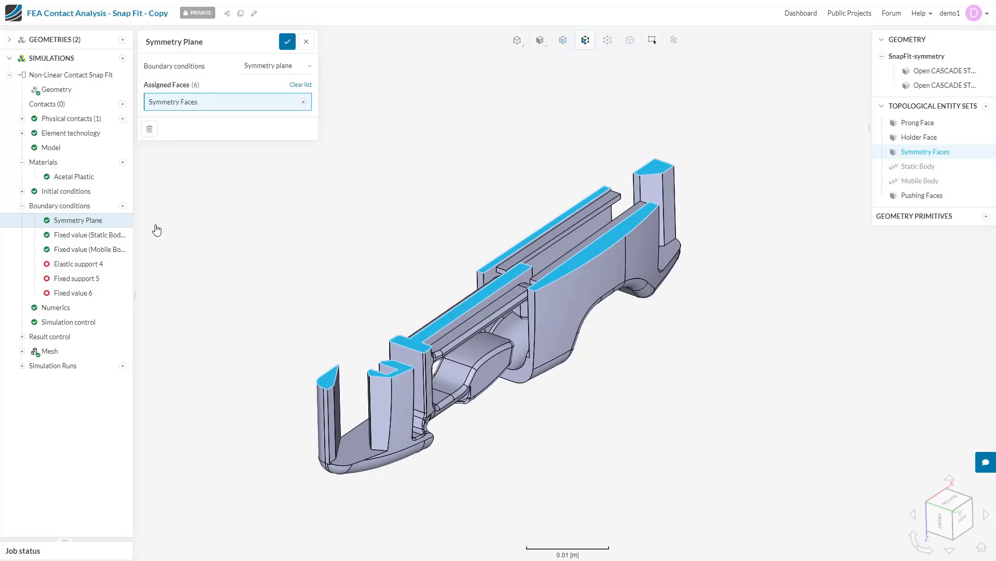
Review the Static Body fixed value: x and y displacement 0 m, z unconstrained.
{"action": "left_click", "coordinate": [115, 235]}
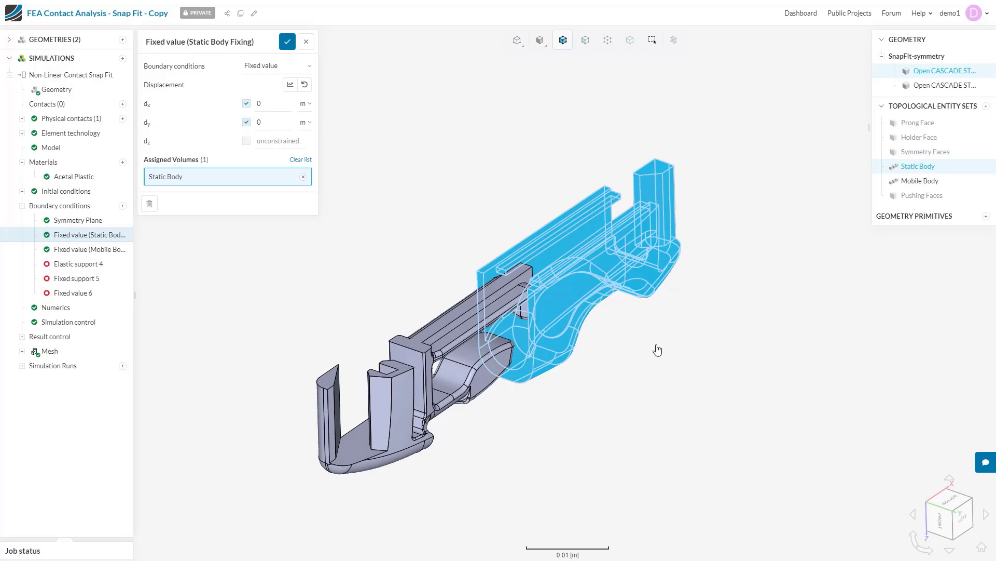
{"action": "left_click_drag", "start_coordinate": [656, 349], "coordinate": [608, 242]}
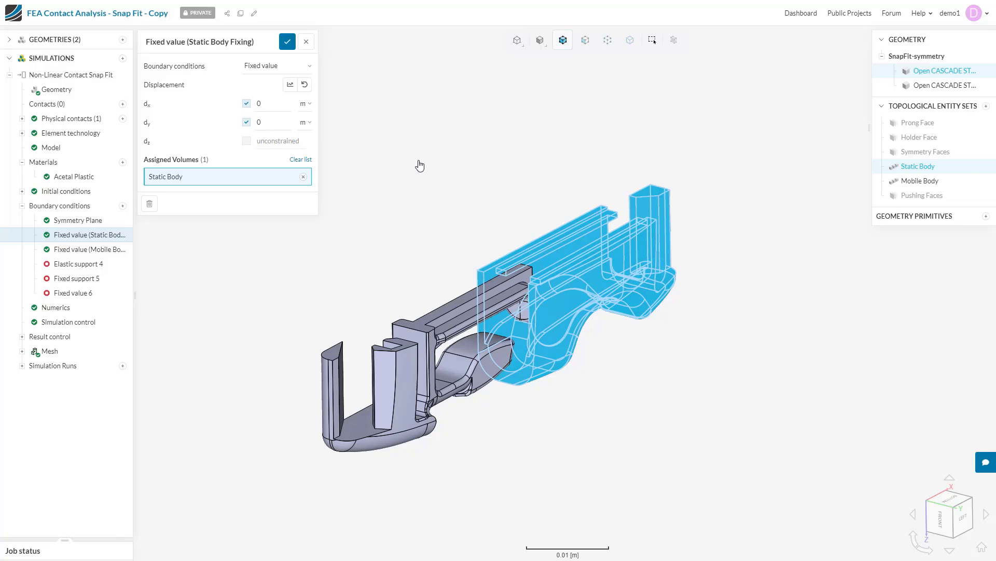
{"action": "scroll", "coordinate": [530, 402], "scroll_direction": "up", "scroll_amount": 3}
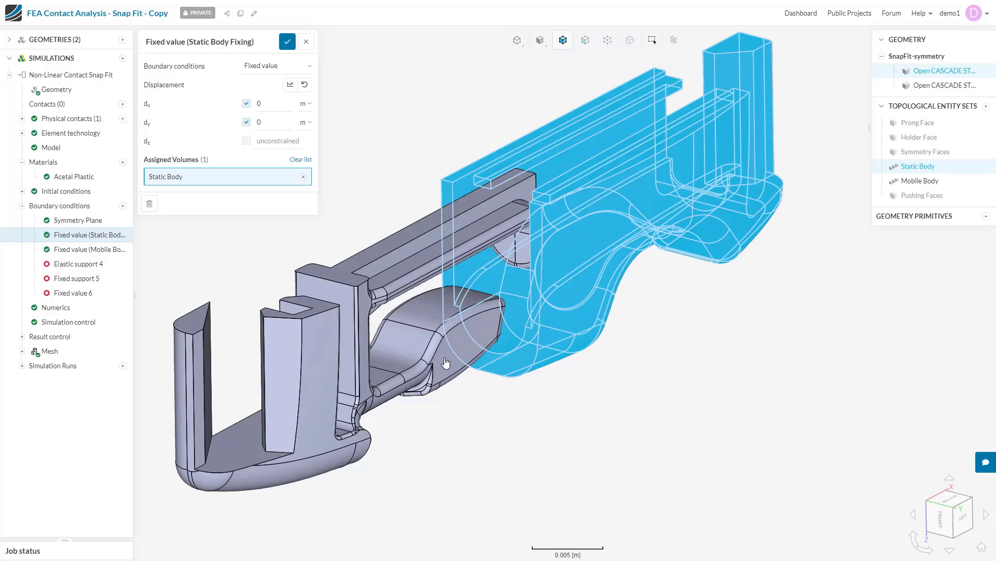
Review the Mobile Body 0.02*t x-displacement on the Pushing Faces and its table input mode.
{"action": "left_click", "coordinate": [98, 250]}
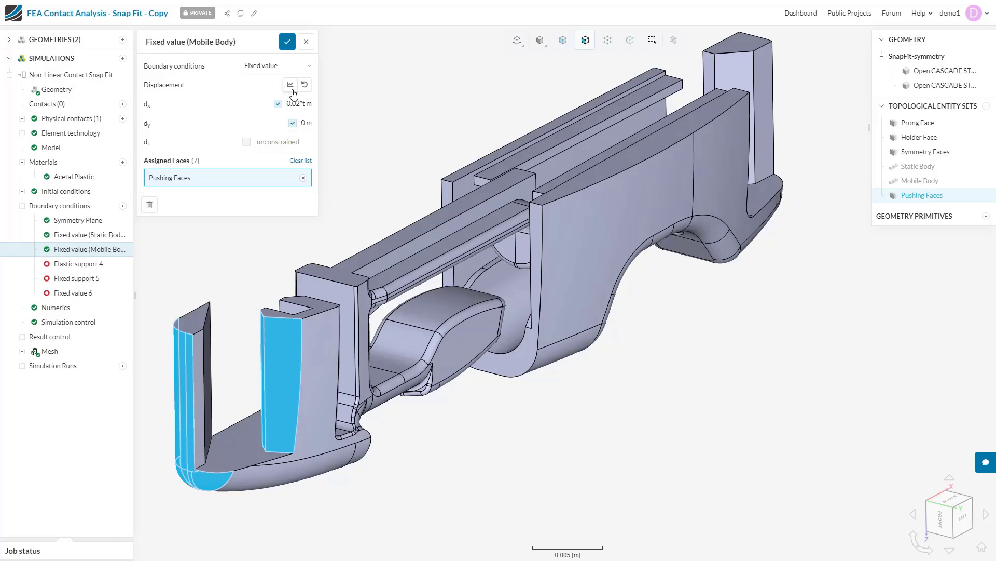
{"action": "scroll", "coordinate": [422, 178], "scroll_direction": "down", "scroll_amount": 3}
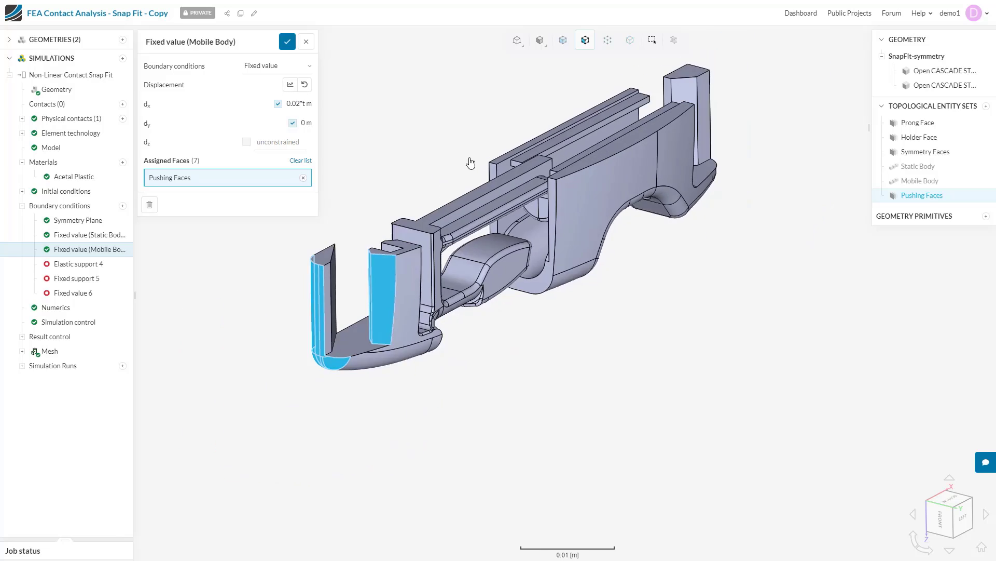
{"action": "left_click_drag", "start_coordinate": [471, 163], "coordinate": [458, 208]}
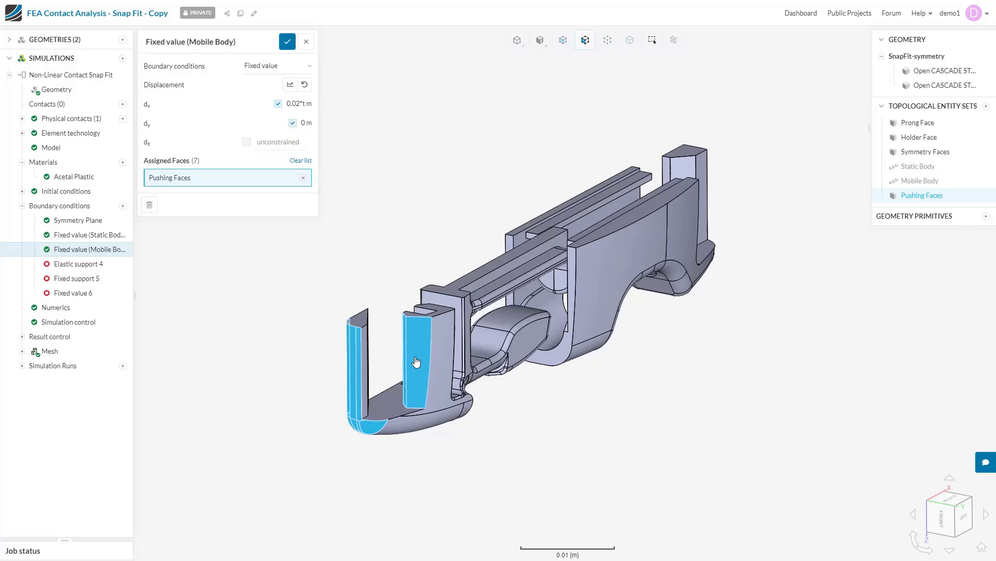
{"action": "left_click", "coordinate": [290, 86]}
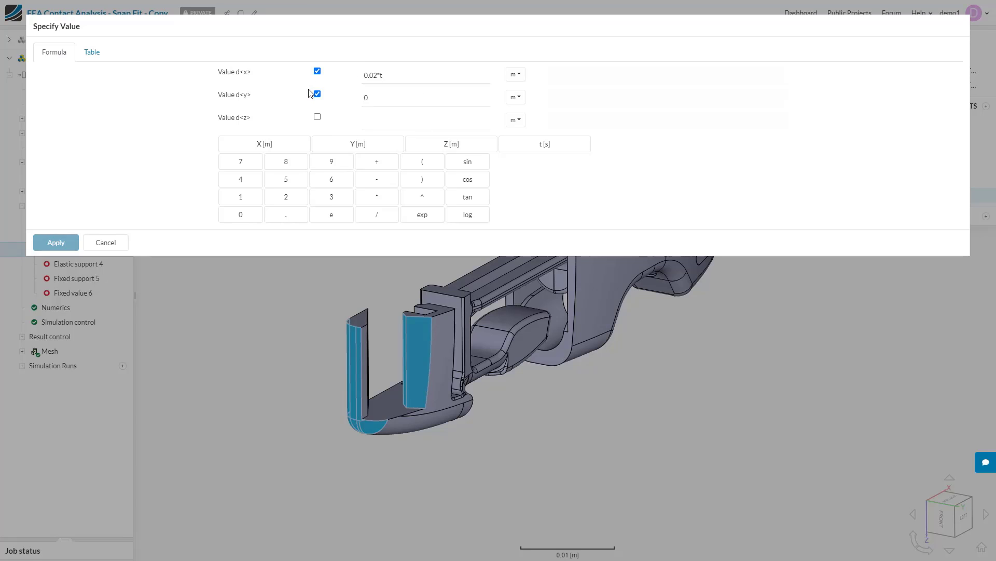
{"action": "left_click", "coordinate": [97, 55]}
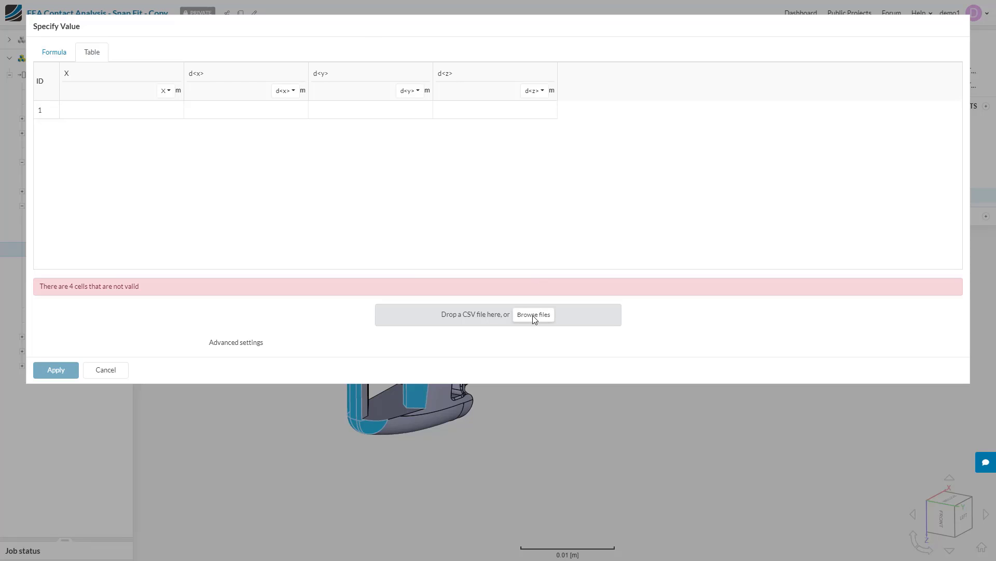
Cancel the value editor and add Remote displacement 7, checking its deformation behavior options.
{"action": "left_click", "coordinate": [107, 371]}
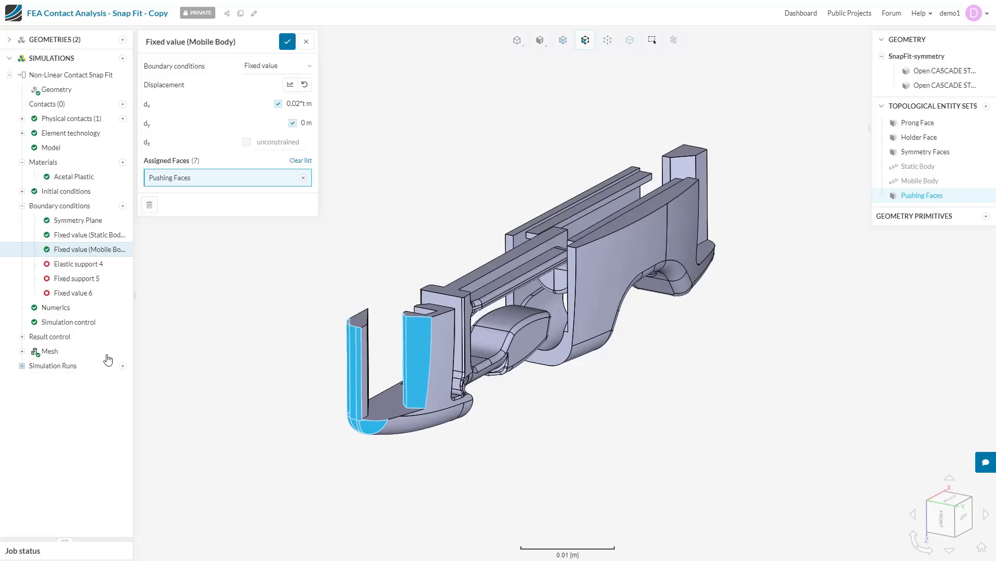
{"action": "left_click", "coordinate": [123, 206]}
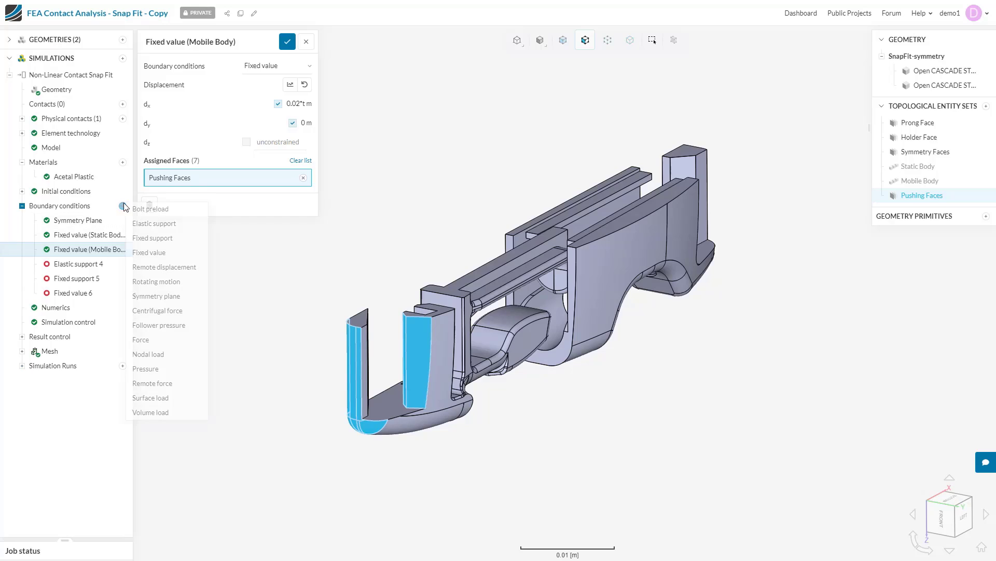
{"action": "left_click", "coordinate": [172, 272]}
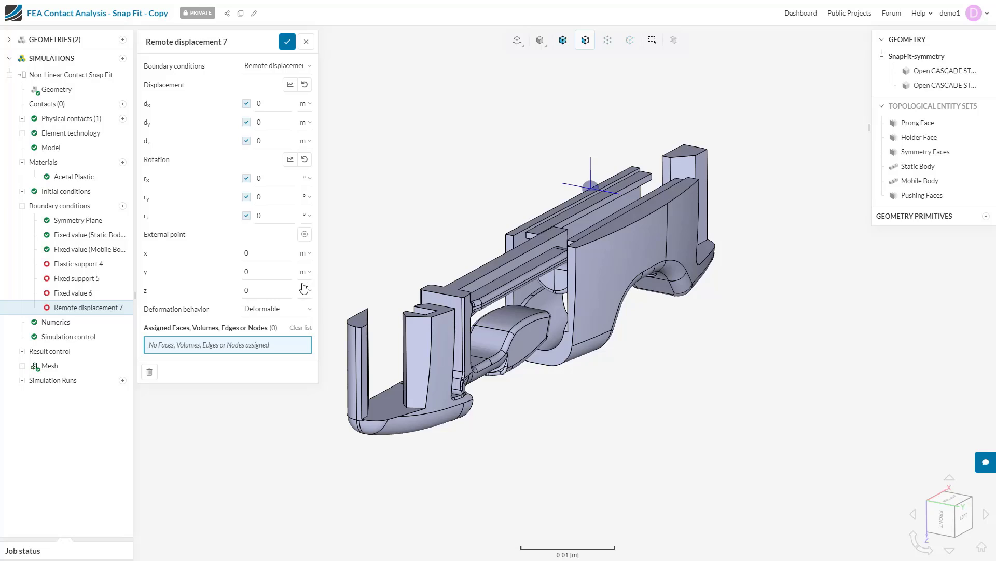
{"action": "left_click", "coordinate": [301, 309]}
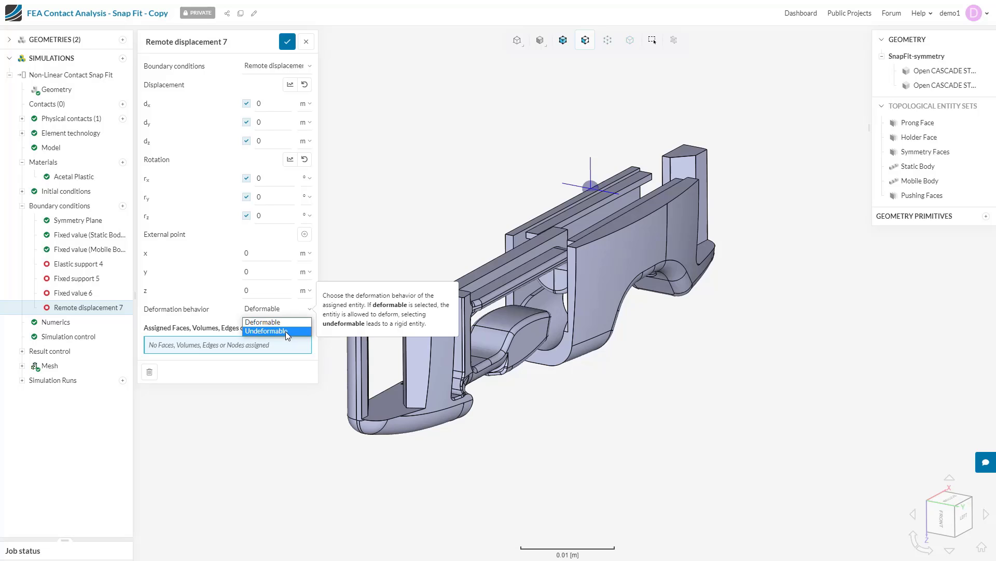
Add Rotating motion 8 with rotation axis (0, 0, 1) and angle 0 rad.
{"action": "left_click", "coordinate": [122, 207]}
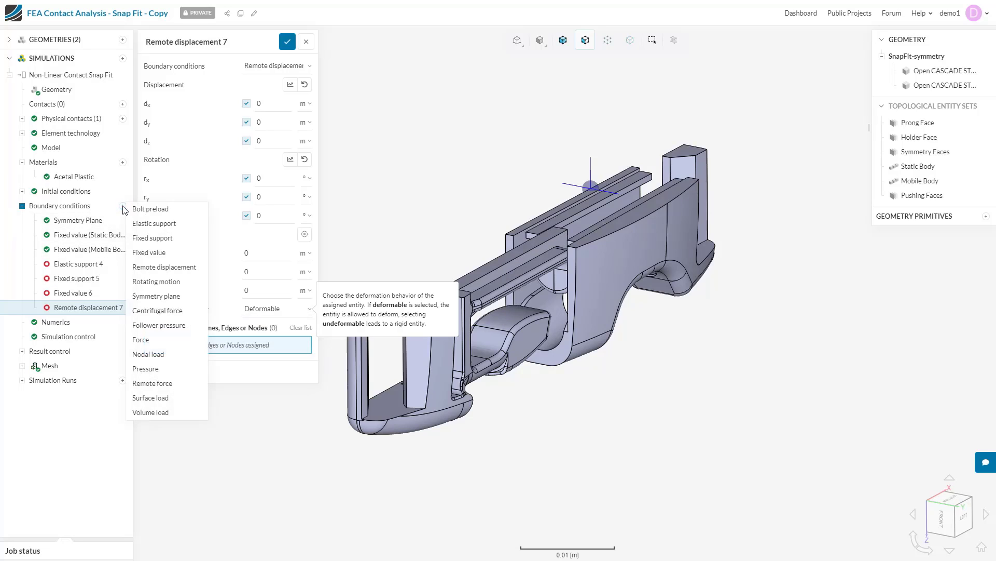
{"action": "left_click", "coordinate": [158, 282]}
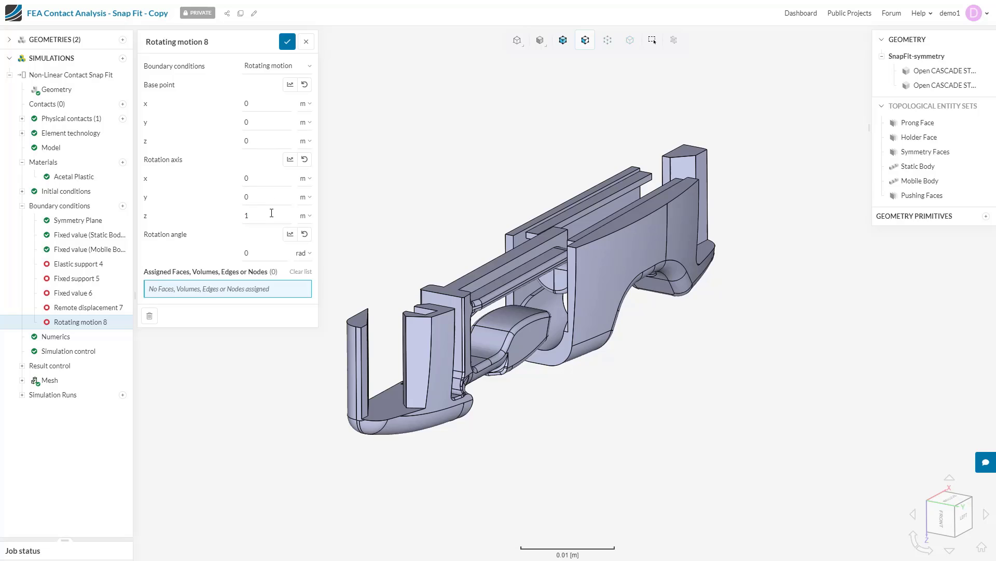
{"action": "double_click", "coordinate": [255, 216]}
{"action": "left_click_drag", "start_coordinate": [752, 235], "coordinate": [738, 402]}
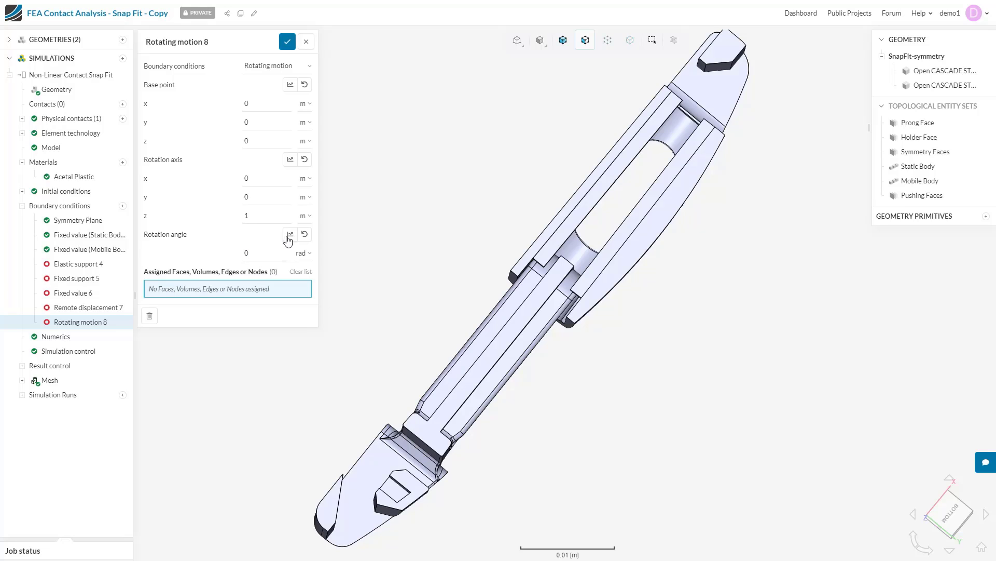
Close Rotating motion 8 and inspect the Symmetry Plane faces on the model.
{"action": "left_click", "coordinate": [306, 41]}
{"action": "left_click", "coordinate": [123, 206]}
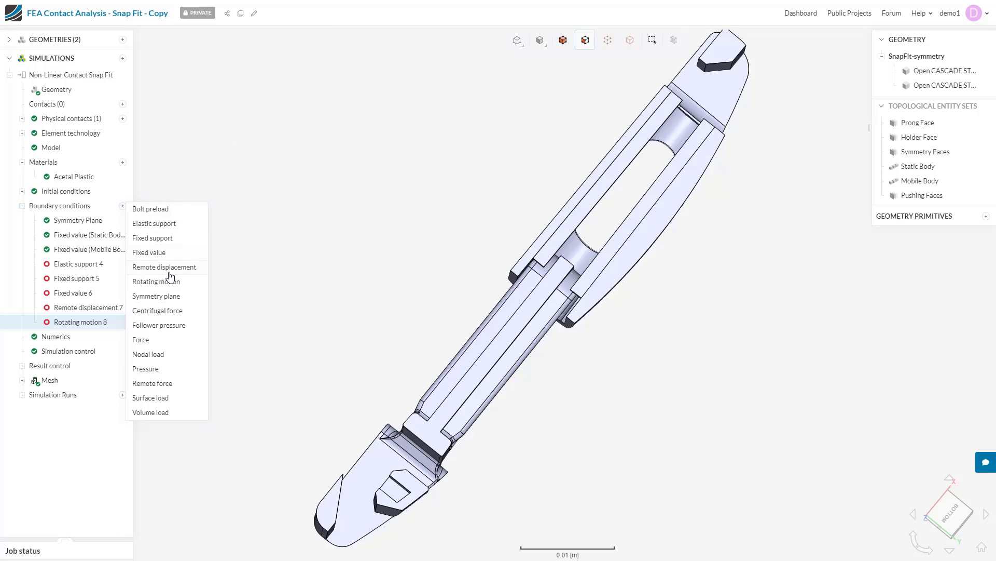
{"action": "left_click", "coordinate": [101, 220]}
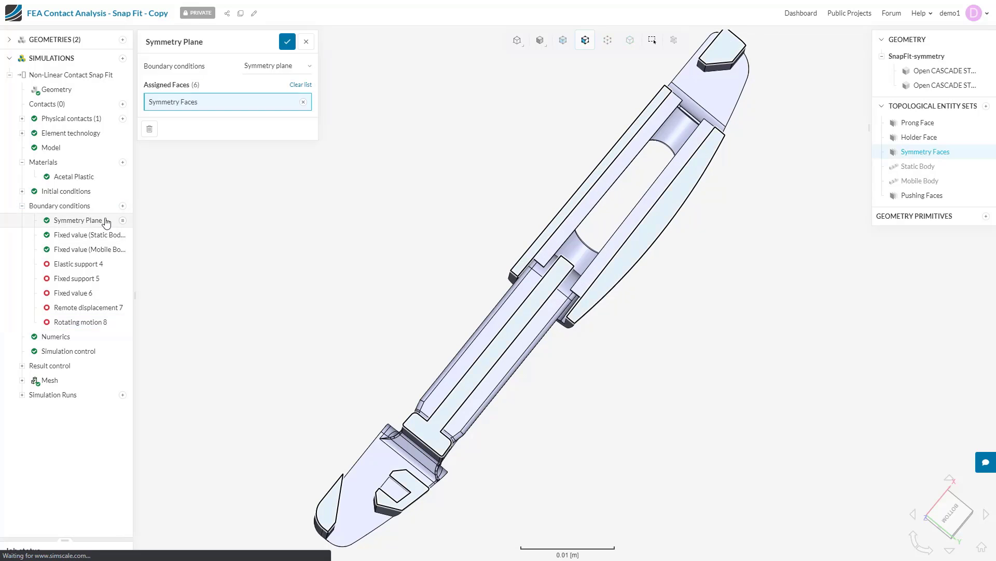
{"action": "left_click_drag", "start_coordinate": [406, 299], "coordinate": [392, 175]}
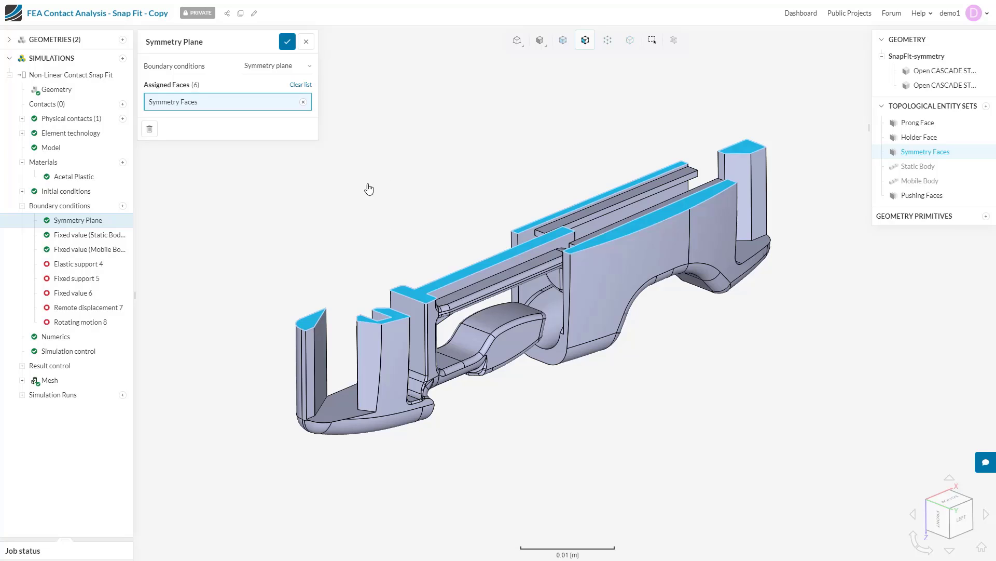
Close the Symmetry Plane settings and add a Centrifugal force condition.
{"action": "left_click", "coordinate": [308, 42]}
{"action": "left_click", "coordinate": [123, 206]}
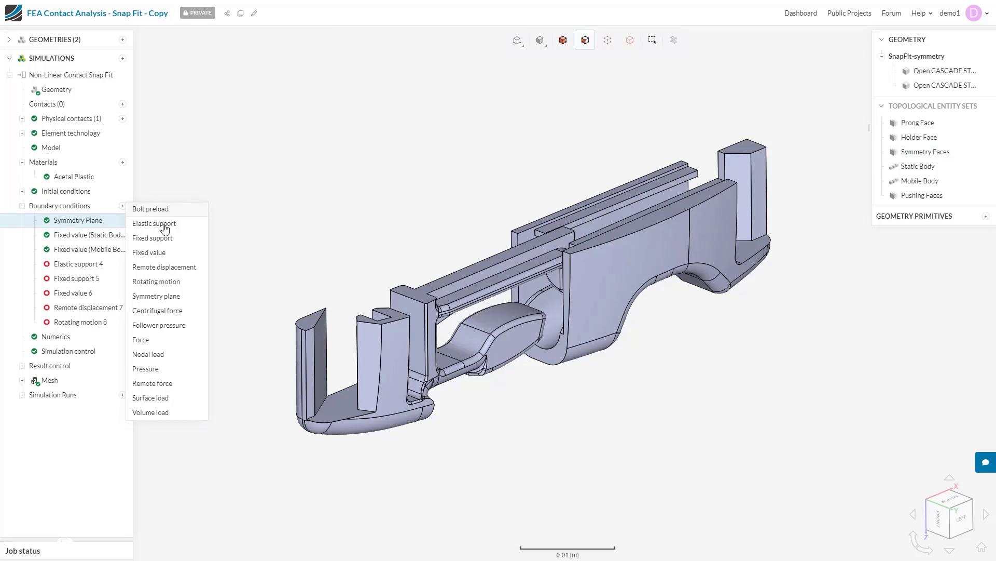
{"action": "left_click", "coordinate": [169, 311]}
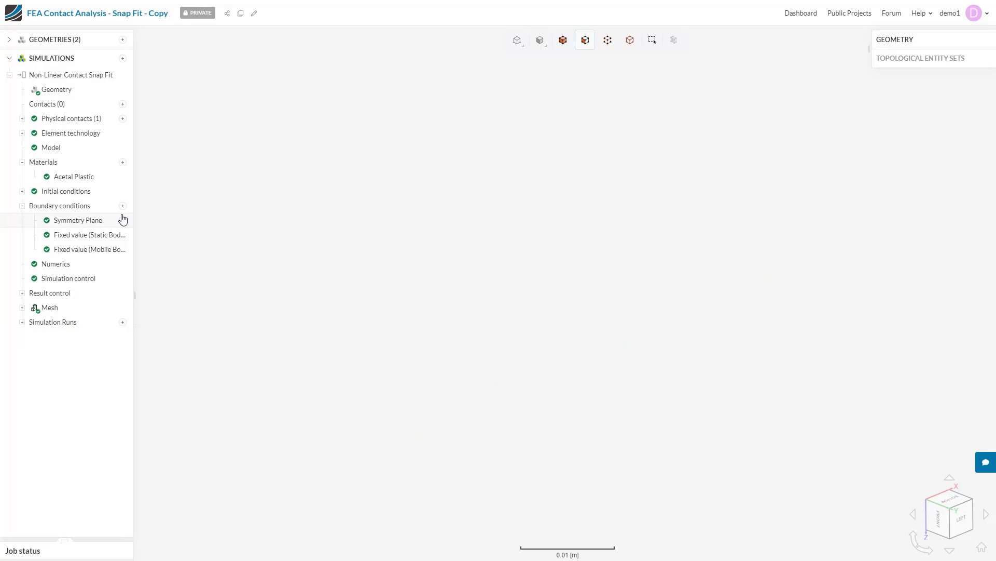
Add Follower pressure 4 and Pressure 5 boundary conditions.
{"action": "left_click", "coordinate": [123, 206]}
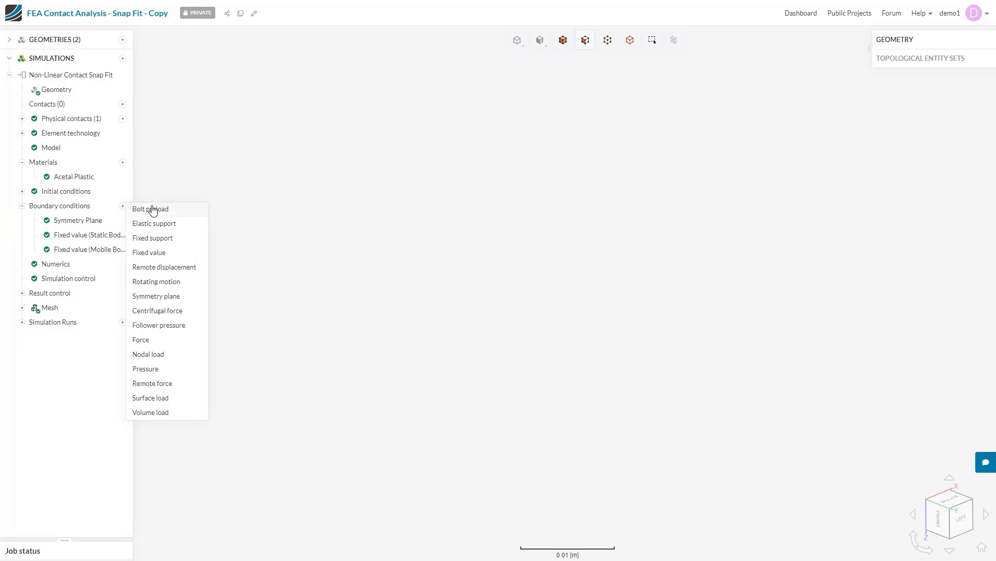
{"action": "left_click", "coordinate": [162, 326]}
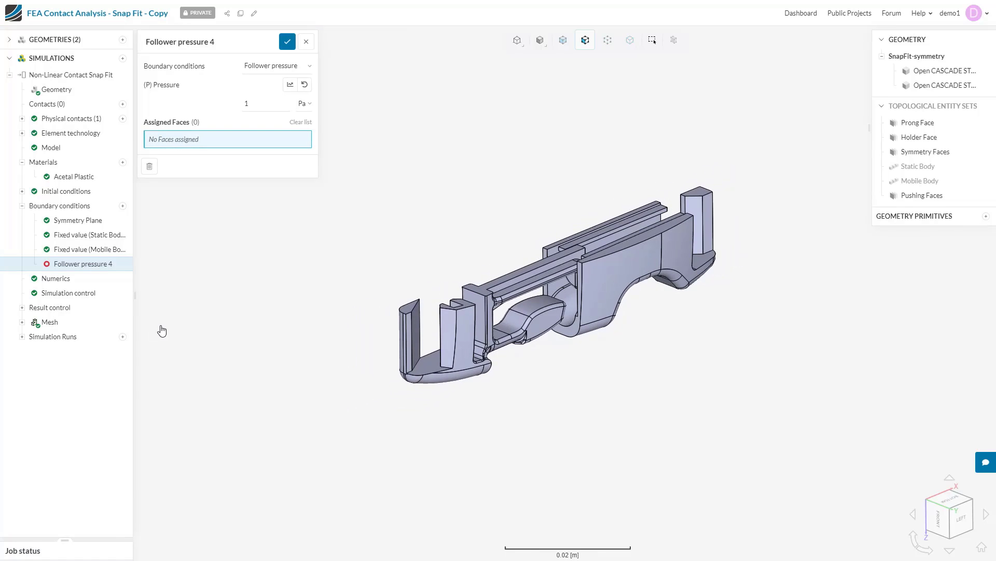
{"action": "left_click", "coordinate": [123, 205]}
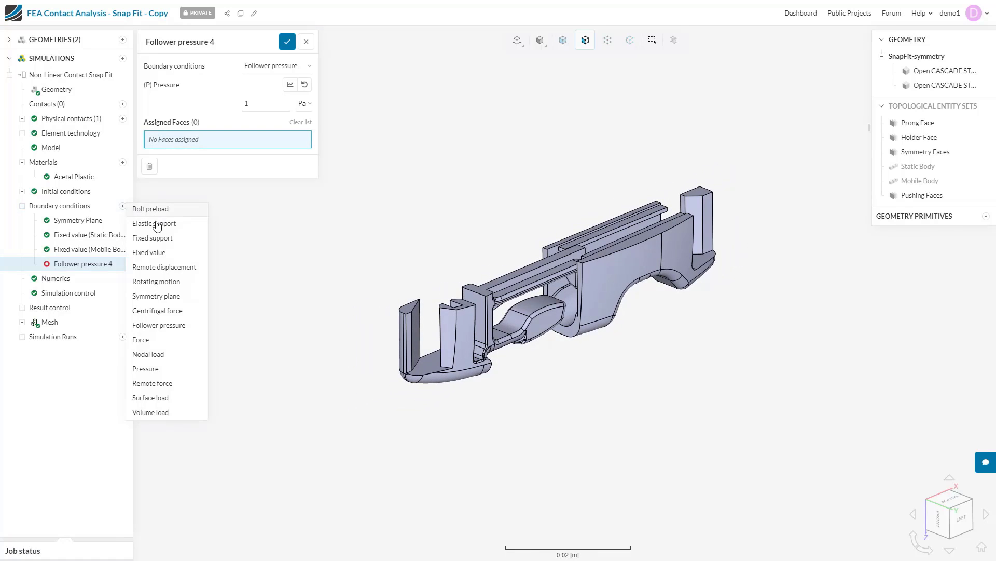
{"action": "left_click", "coordinate": [157, 369]}
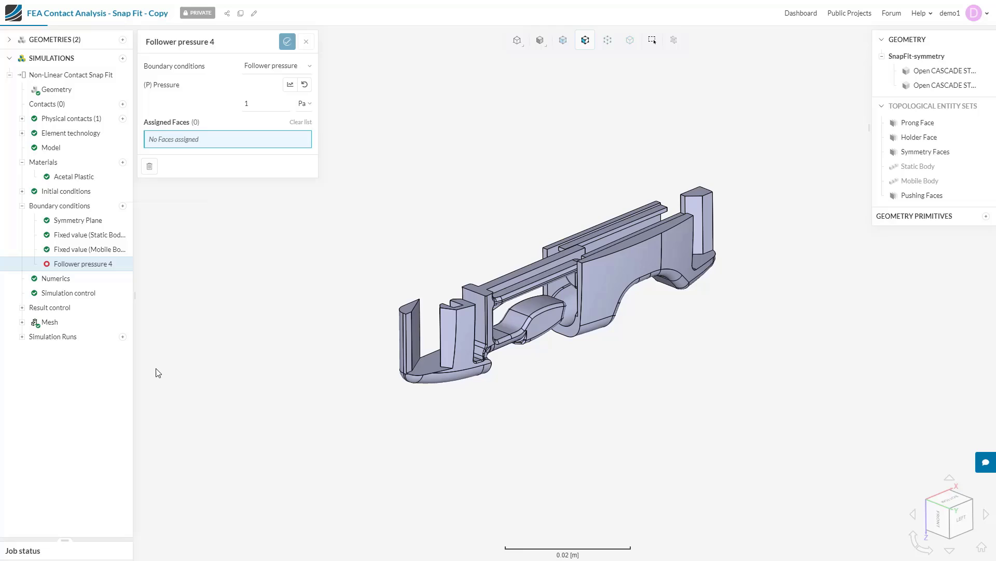
Compare the Follower pressure 4 and Pressure 5 settings, both at 1 Pa.
{"action": "left_click", "coordinate": [103, 268]}
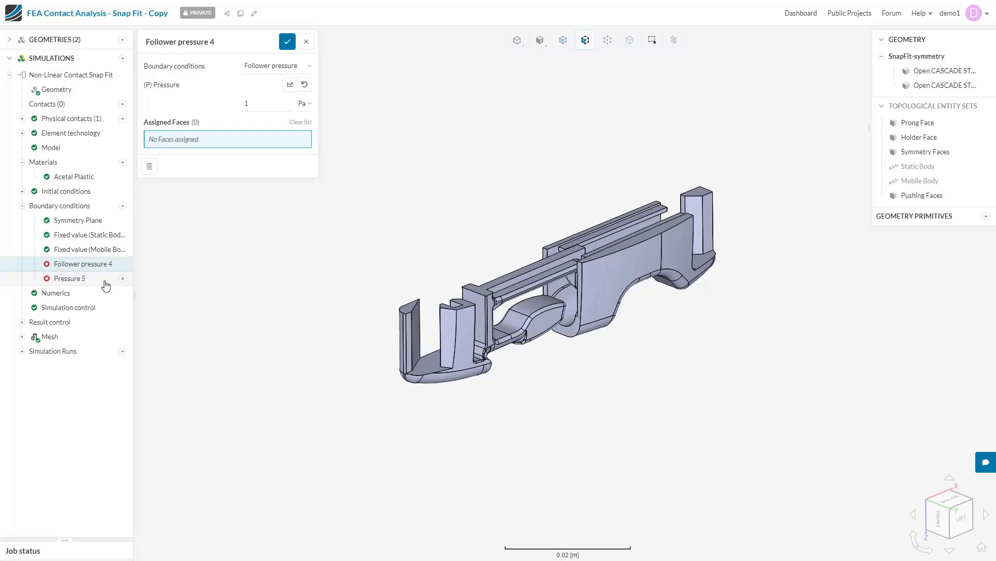
{"action": "left_click", "coordinate": [105, 281]}
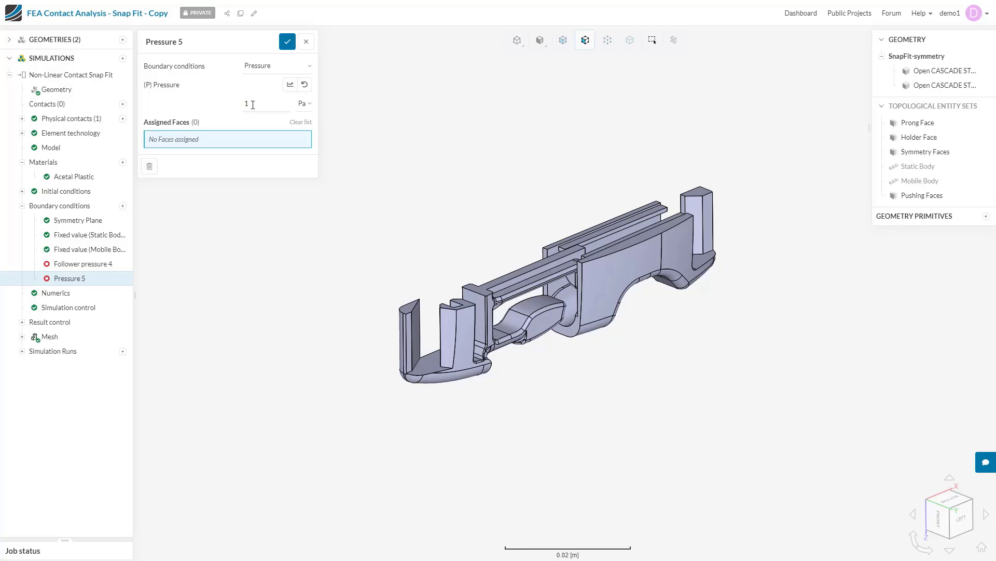
{"action": "left_click", "coordinate": [83, 264]}
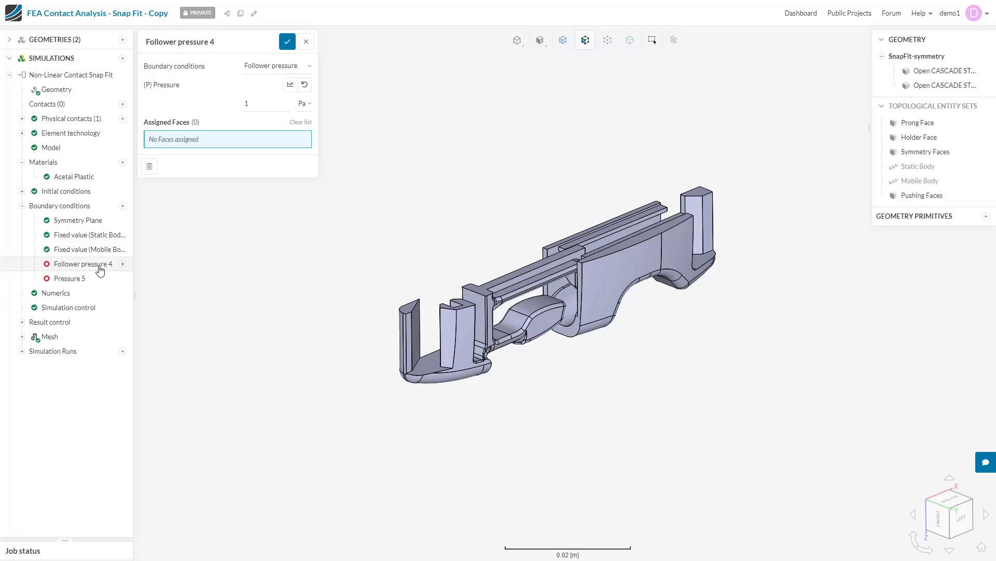
{"action": "left_click", "coordinate": [123, 206]}
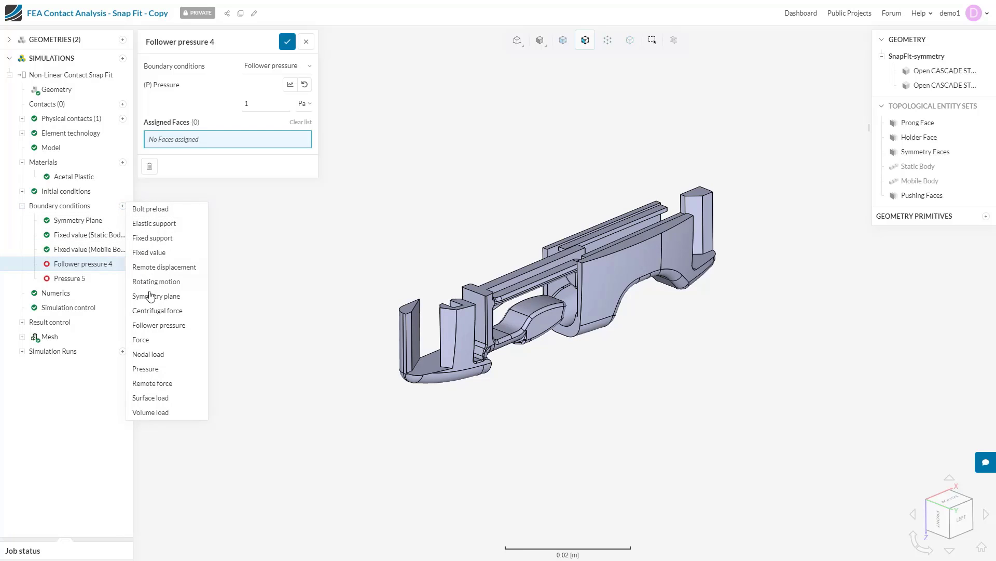
Add Force 6 applying 50 N in z to the central part's top face and a curved face.
{"action": "left_click", "coordinate": [141, 340]}
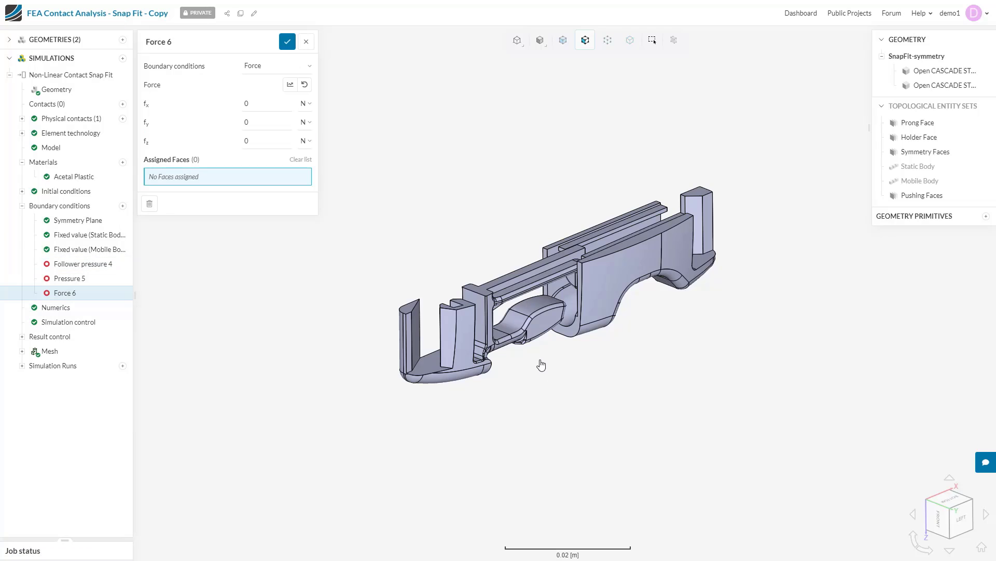
{"action": "scroll", "coordinate": [537, 353], "scroll_direction": "up", "scroll_amount": 5}
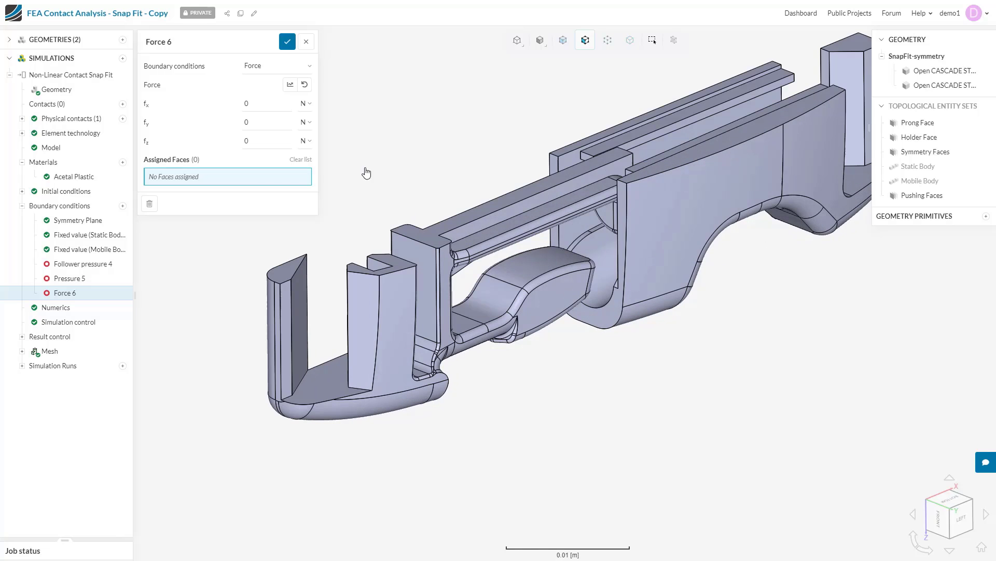
{"action": "left_click", "coordinate": [278, 144]}
{"action": "type", "text": "50"}
{"action": "left_click", "coordinate": [533, 273]}
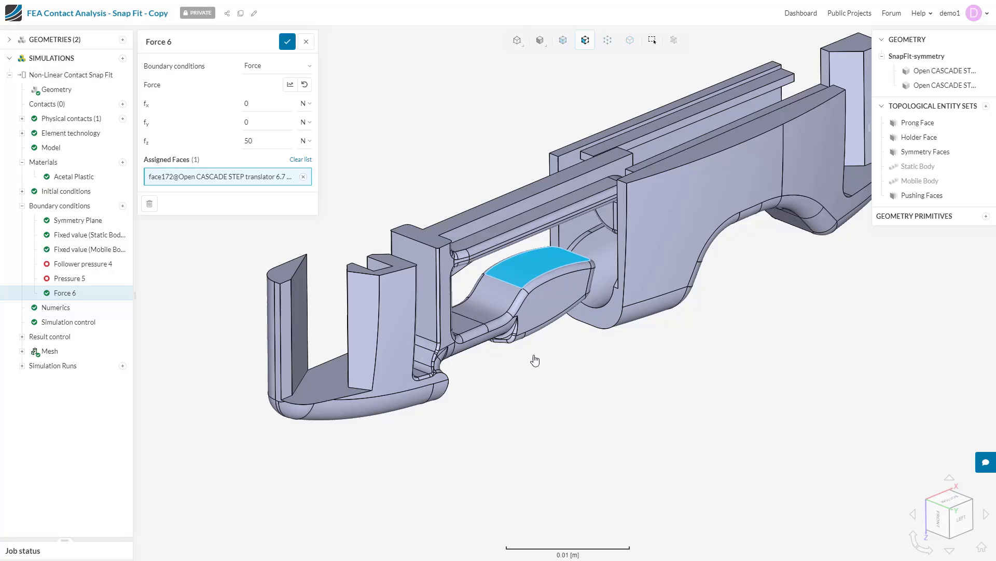
{"action": "left_click", "coordinate": [503, 311]}
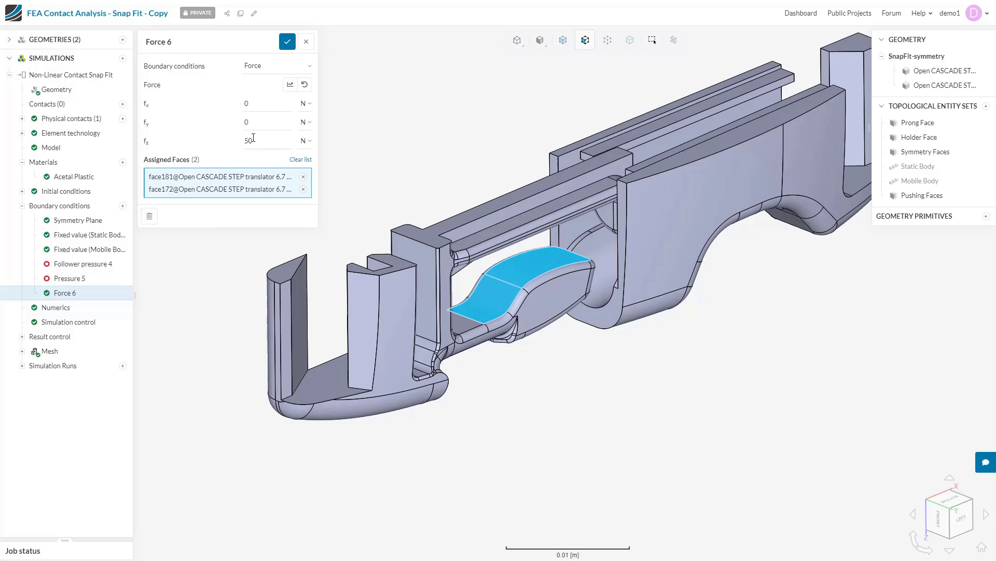
{"action": "left_click", "coordinate": [307, 41]}
{"action": "left_click", "coordinate": [123, 205]}
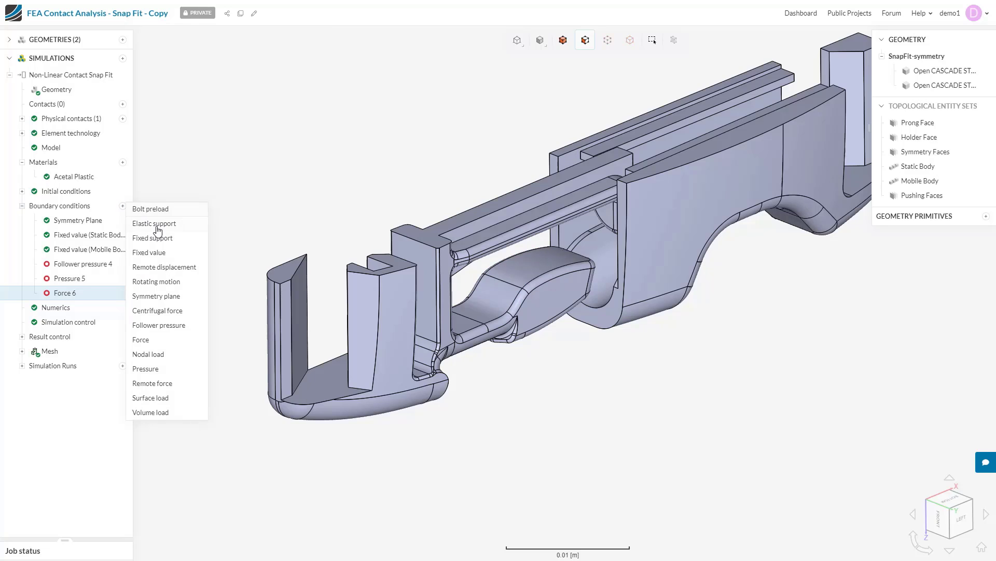
{"action": "left_click", "coordinate": [153, 354]}
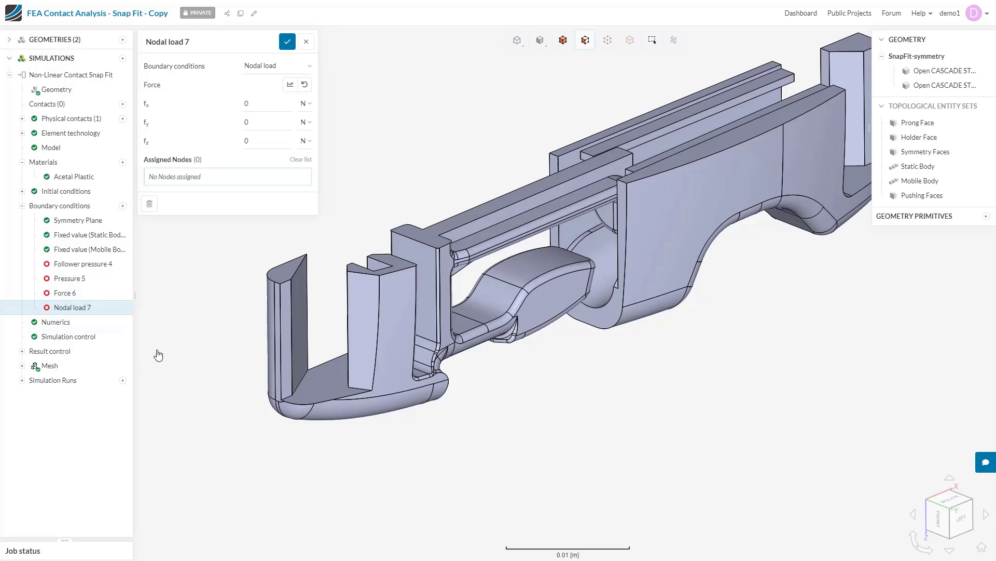
{"action": "left_click", "coordinate": [203, 184]}
{"action": "right_click", "coordinate": [89, 308]}
{"action": "left_click", "coordinate": [104, 319]}
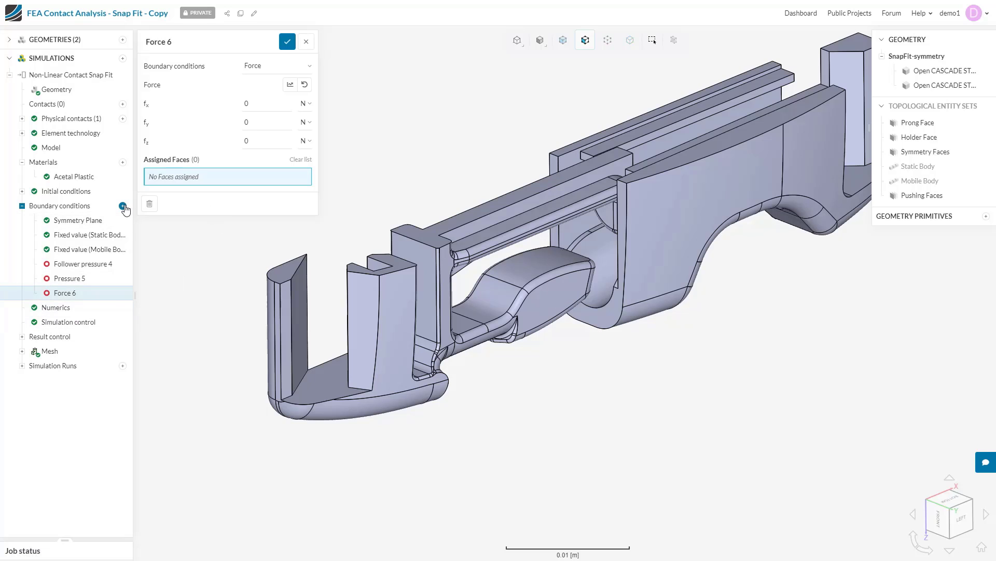
{"action": "left_click", "coordinate": [123, 206]}
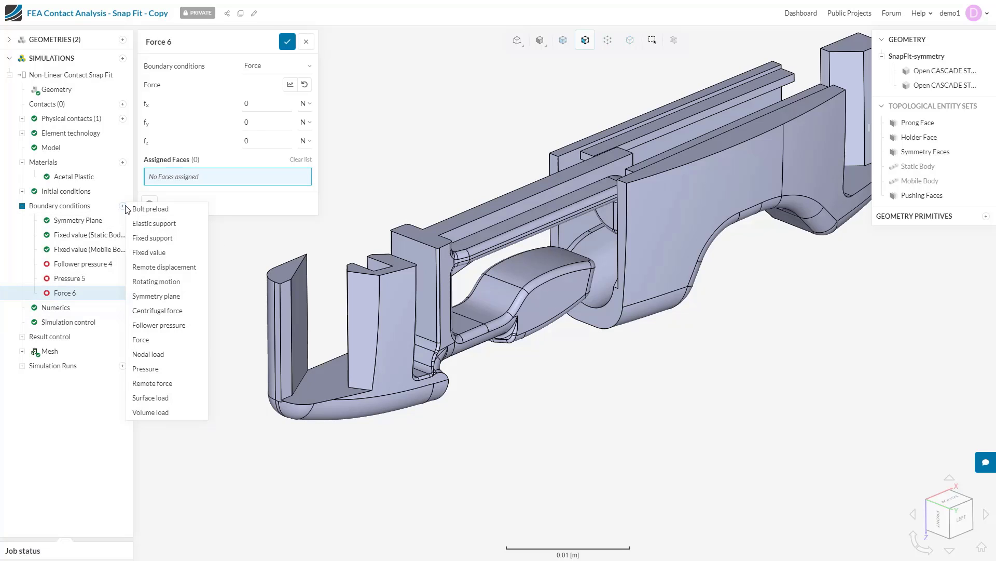
Add Remote force 7 with all forces and moments 0, after reviewing the Upright Demo's 4000 N example.
{"action": "left_click", "coordinate": [156, 383]}
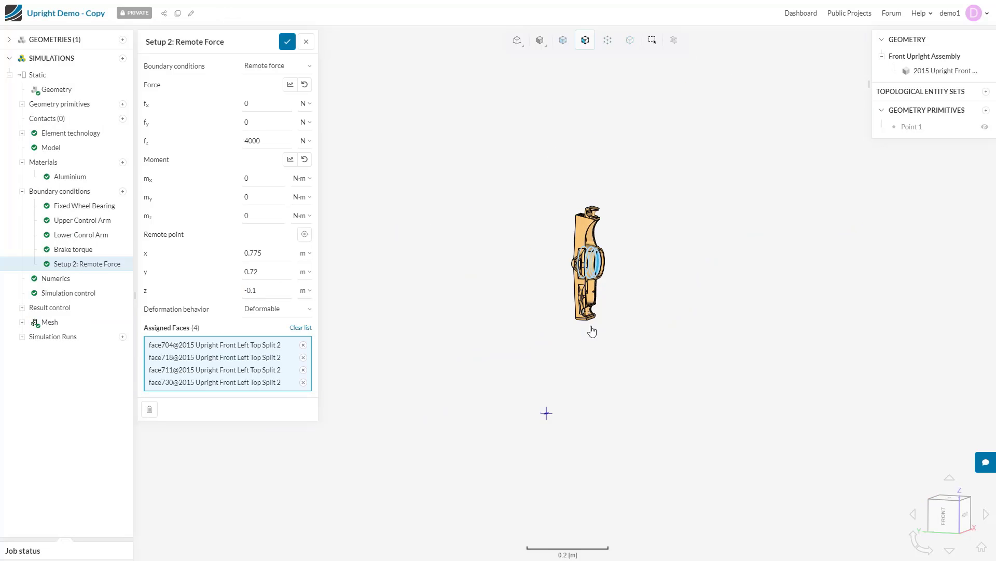
{"action": "scroll", "coordinate": [592, 331], "scroll_direction": "up", "scroll_amount": 2}
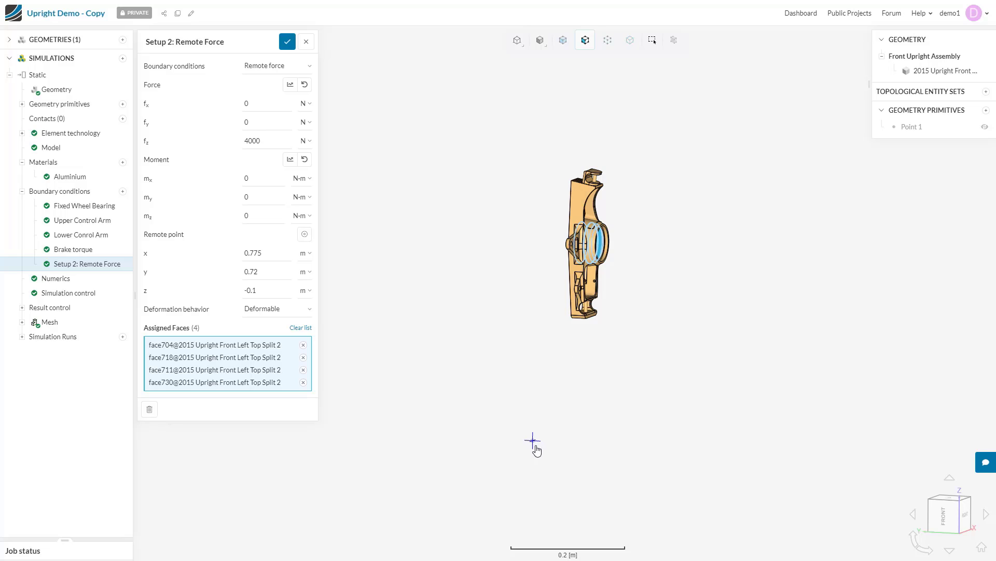
{"action": "left_click_drag", "start_coordinate": [536, 446], "coordinate": [678, 447]}
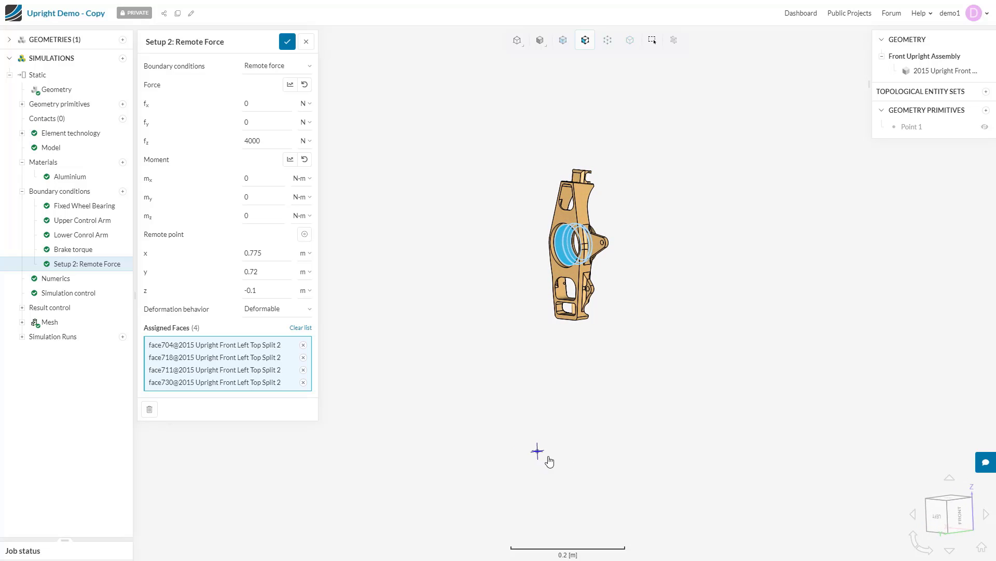
{"action": "left_click_drag", "start_coordinate": [549, 461], "coordinate": [473, 442]}
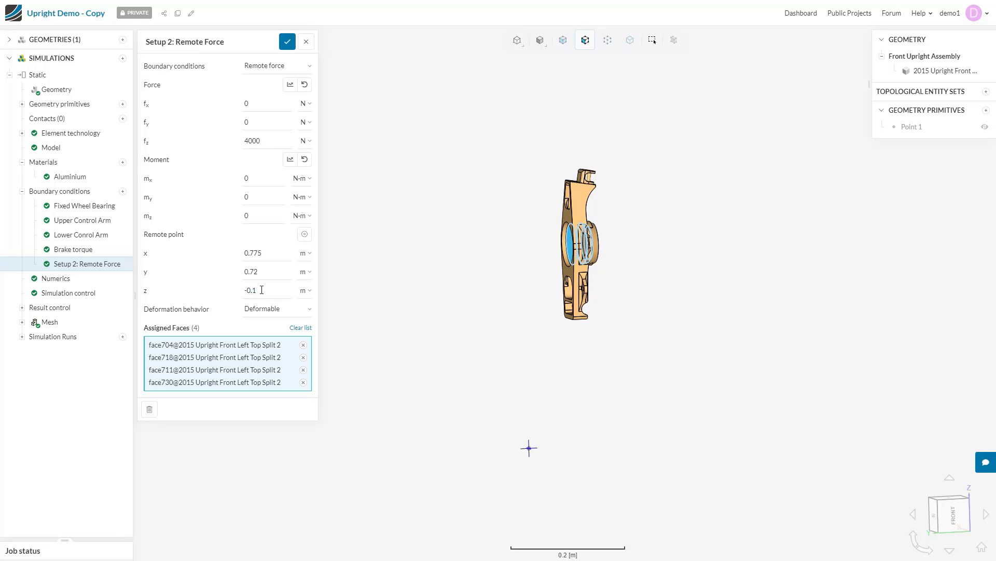
{"action": "double_click", "coordinate": [262, 144]}
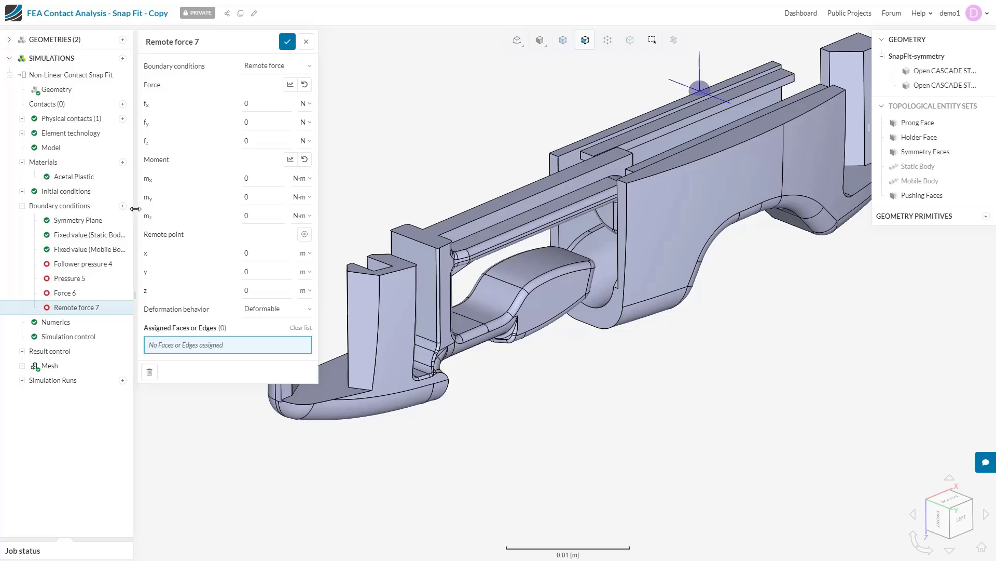
Add Surface load 8 and Volume load 9 boundary conditions to the snap-fit simulation.
{"action": "left_click", "coordinate": [123, 206]}
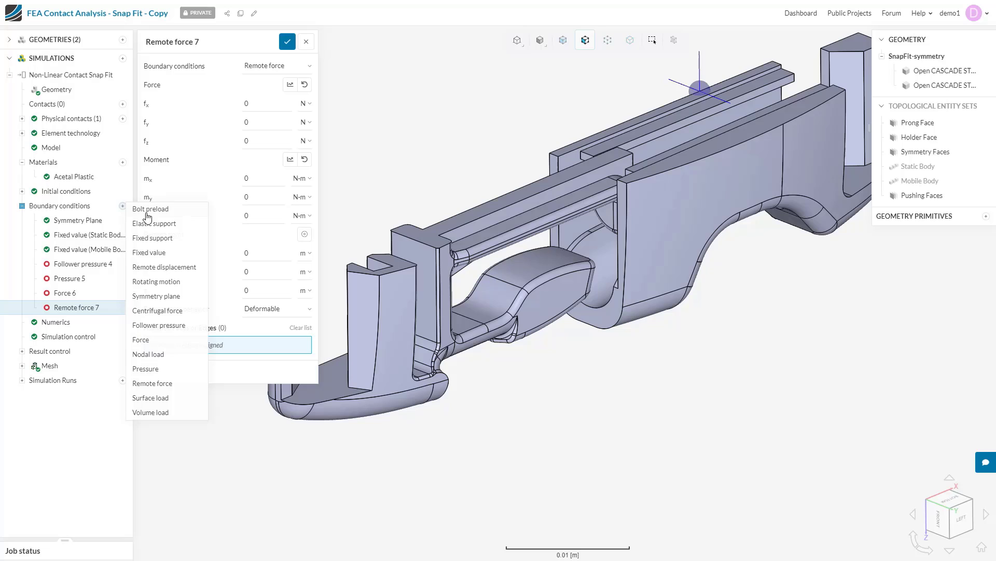
{"action": "left_click", "coordinate": [159, 398]}
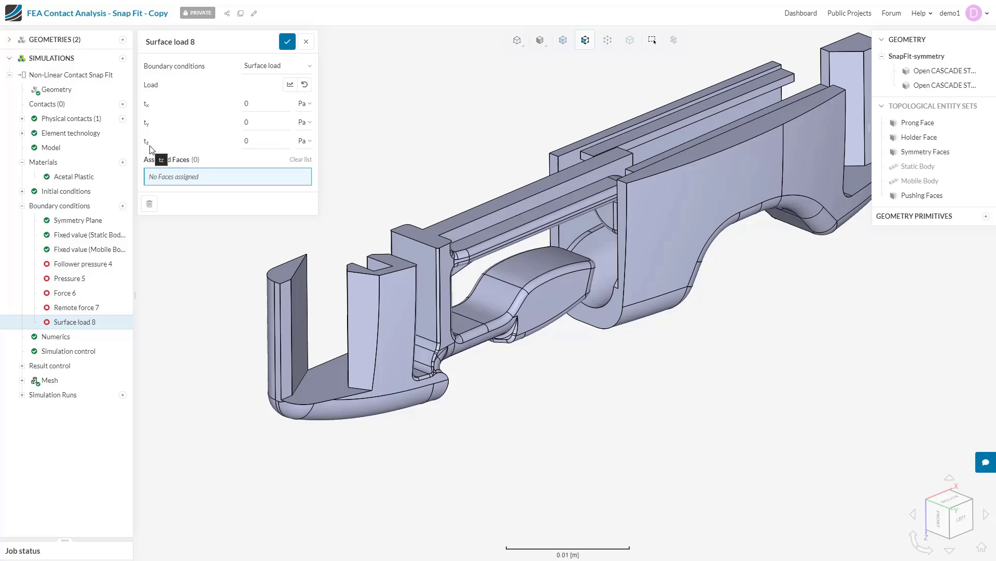
{"action": "left_click", "coordinate": [122, 206]}
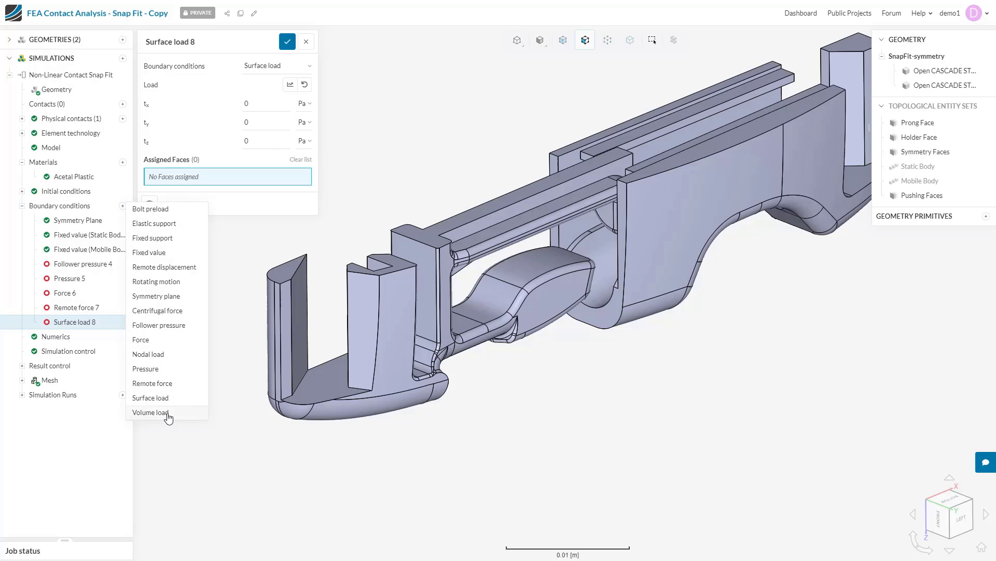
{"action": "left_click", "coordinate": [168, 414]}
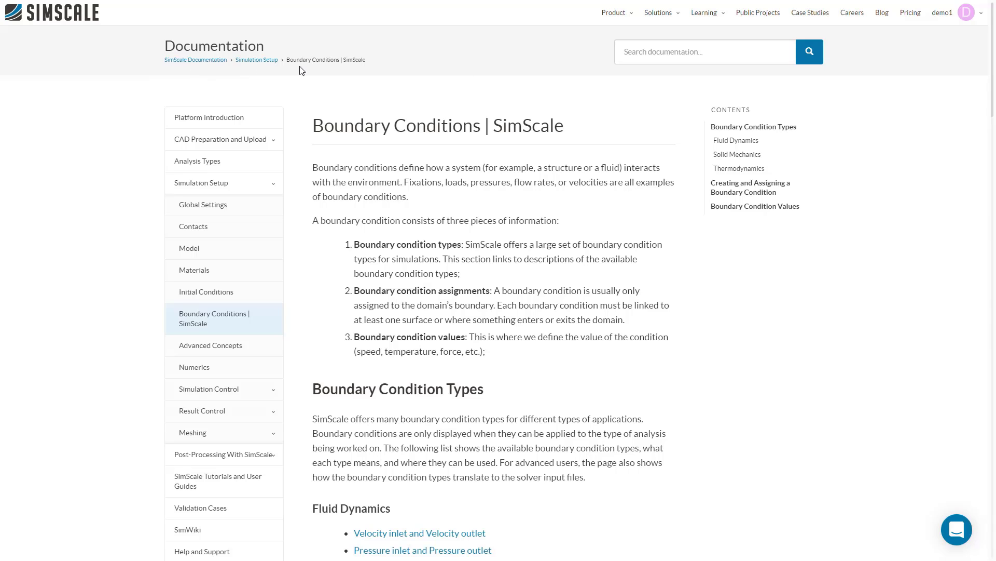
Scroll the Boundary Conditions documentation down to the Solid Mechanics boundary condition types.
{"action": "scroll", "coordinate": [344, 171], "scroll_direction": "down", "scroll_amount": 9}
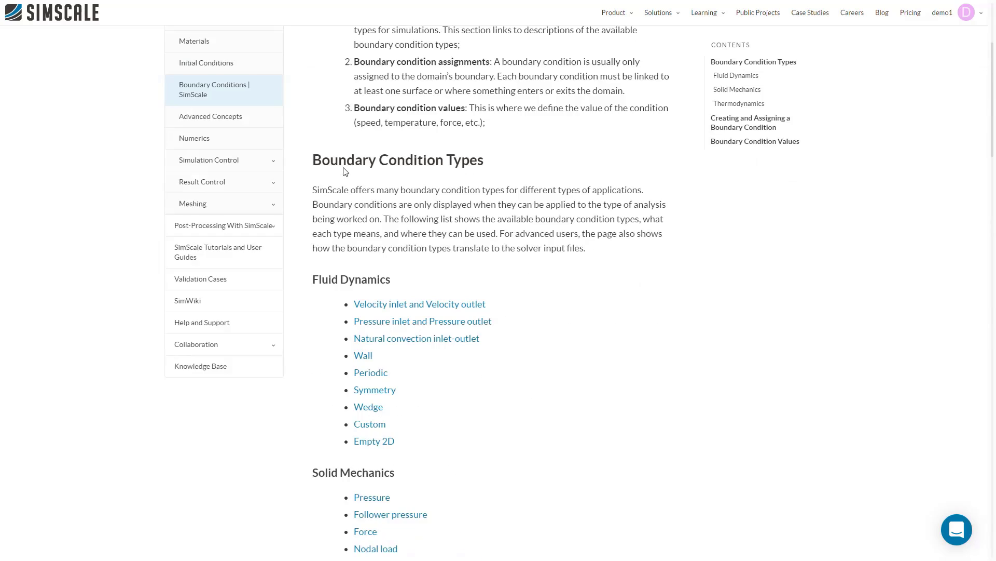